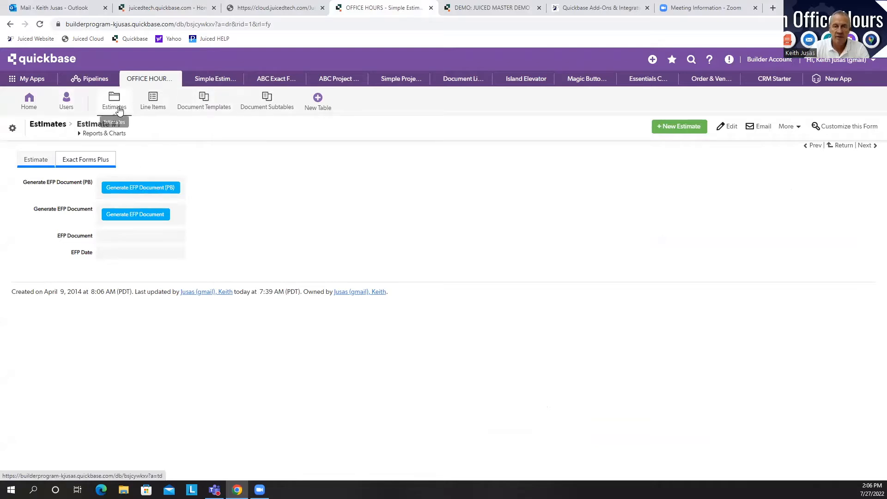
# Generate the EFP invoice PDF for Estimate #1, review it, and close its preview window.
pyautogui.click(140, 216)
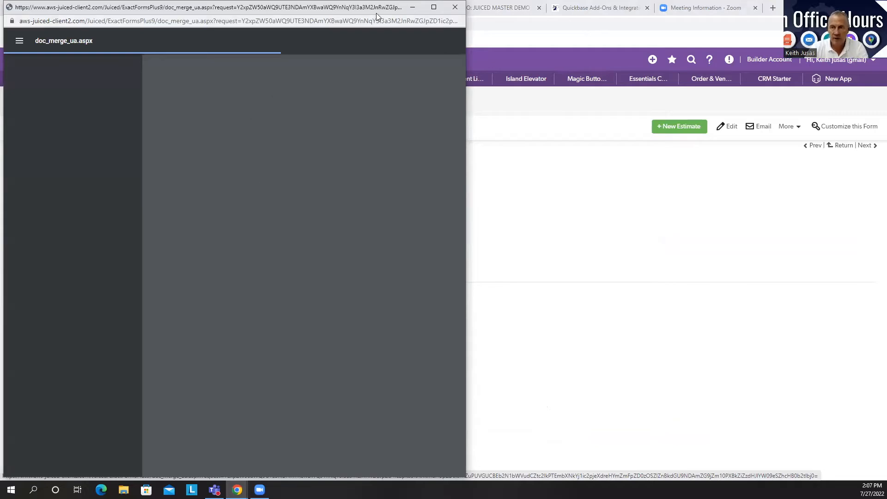
pyautogui.moveTo(369, 10); pyautogui.dragTo(421, 9)
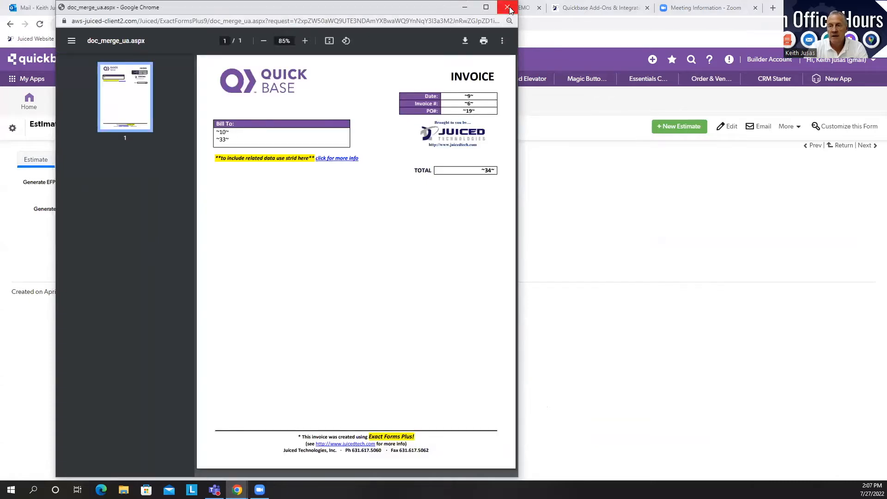
pyautogui.click(508, 8)
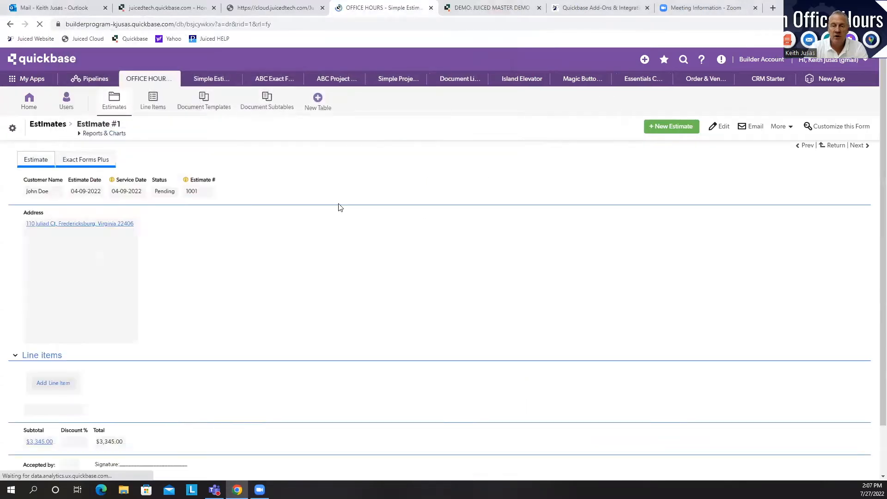
pyautogui.click(91, 159)
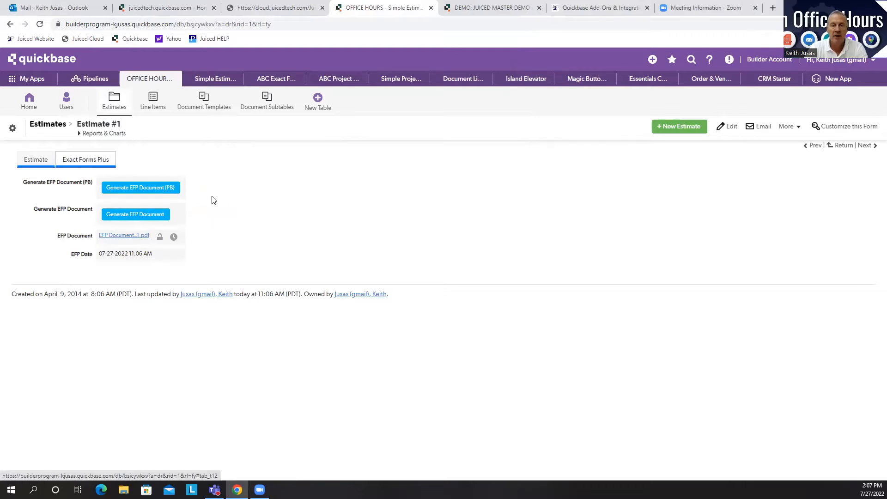
pyautogui.click(40, 160)
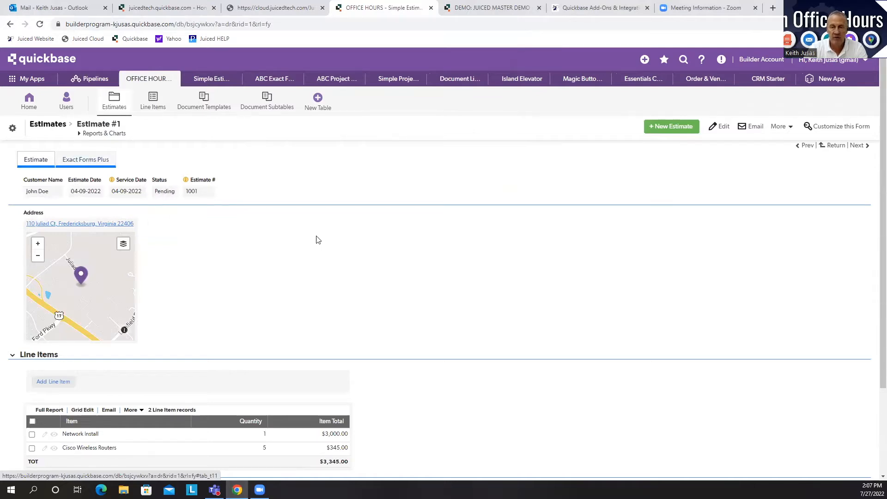
pyautogui.click(101, 160)
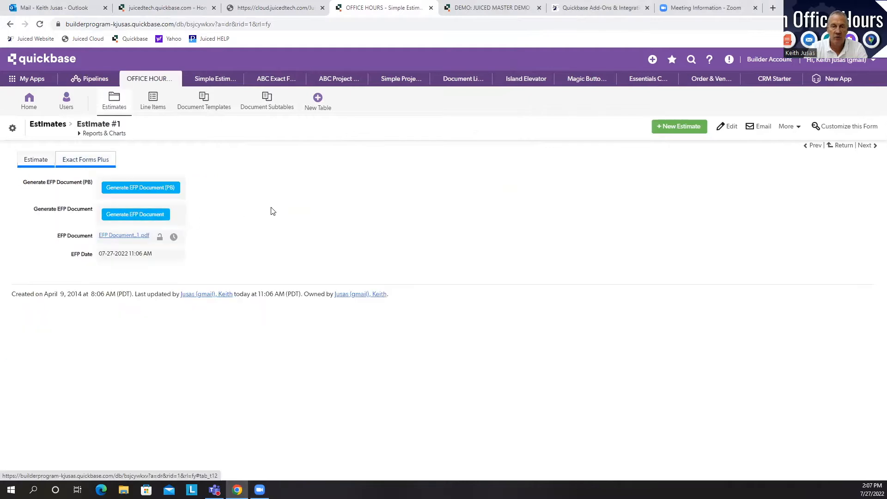
pyautogui.click(39, 158)
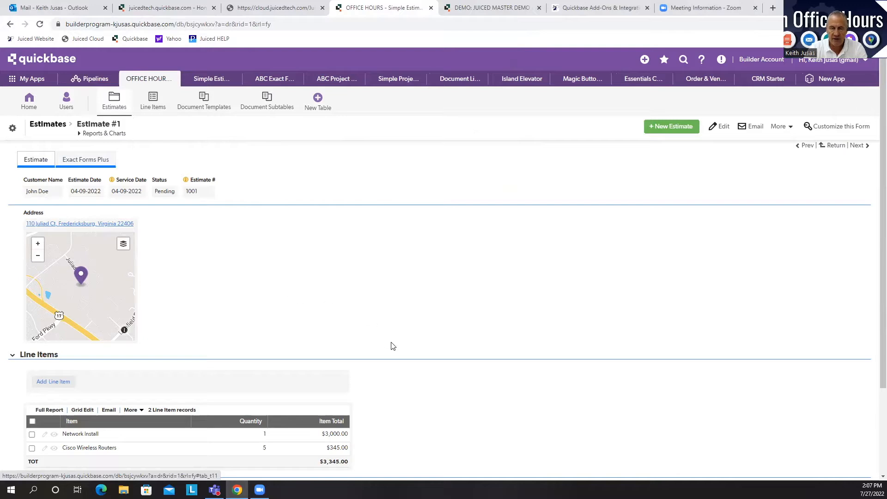
pyautogui.click(103, 161)
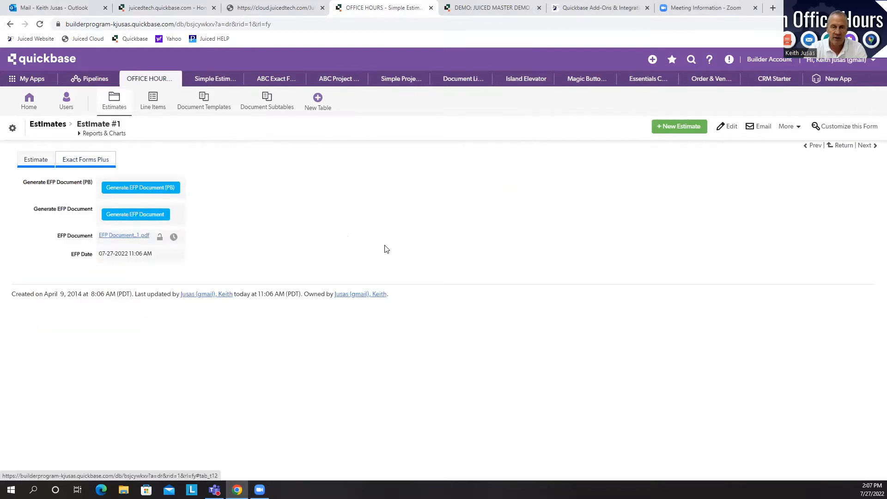
pyautogui.click(37, 160)
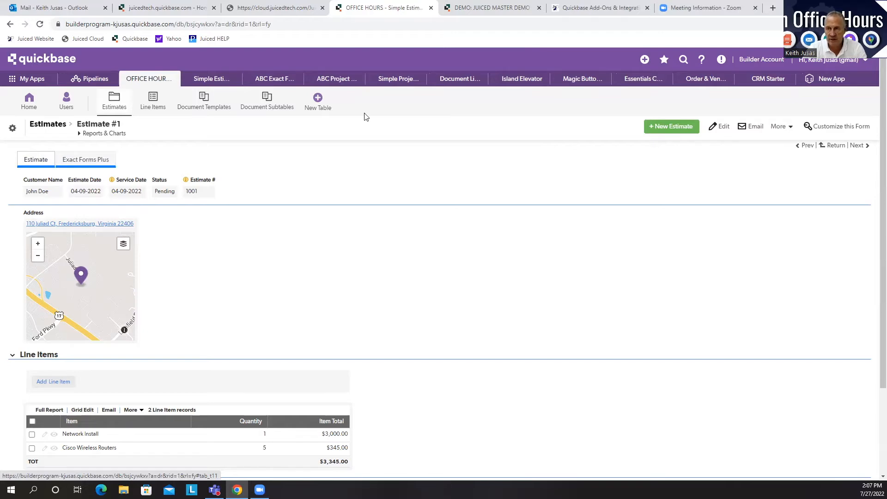
pyautogui.click(287, 12)
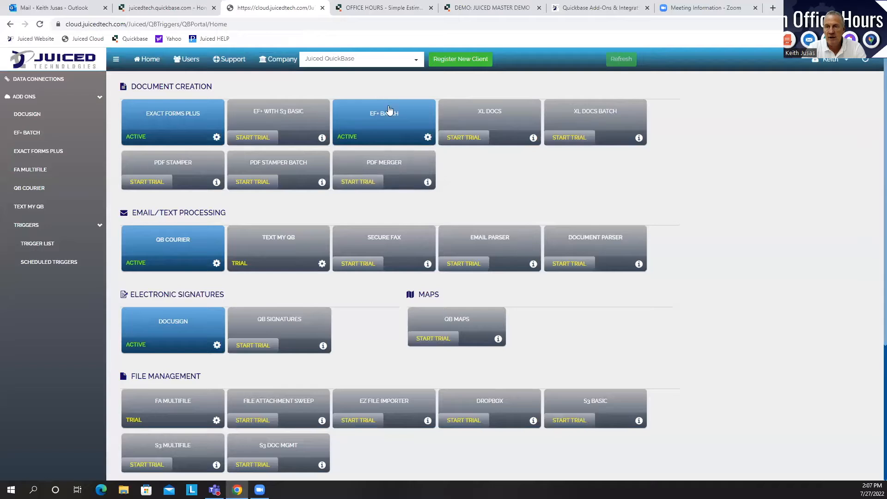
# Sign out of the Juiced Cloud portal and log back in.
pyautogui.click(848, 64)
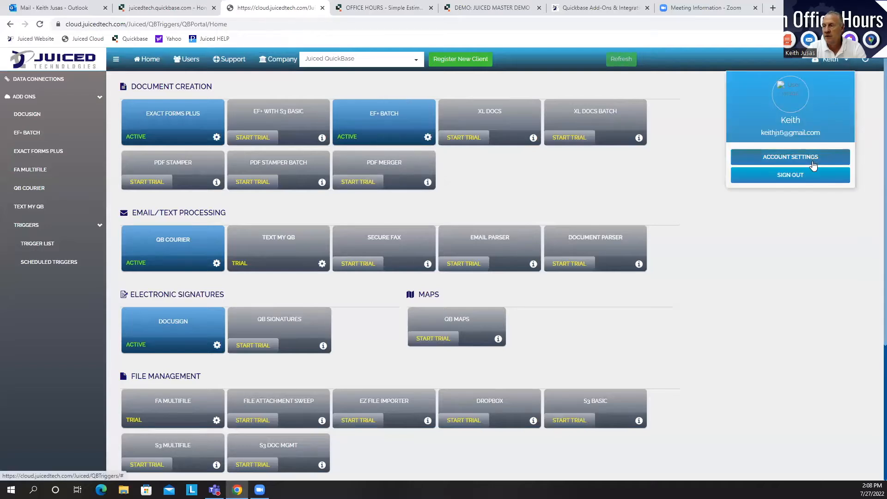
pyautogui.click(802, 178)
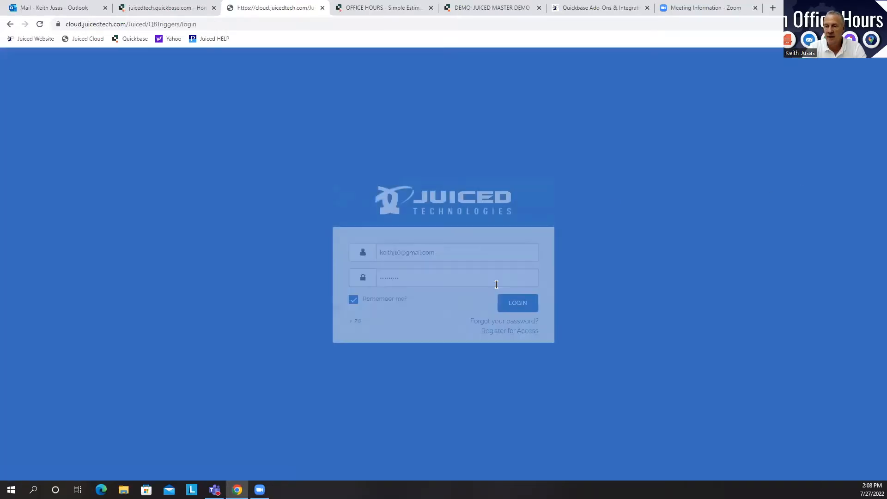
pyautogui.click(511, 303)
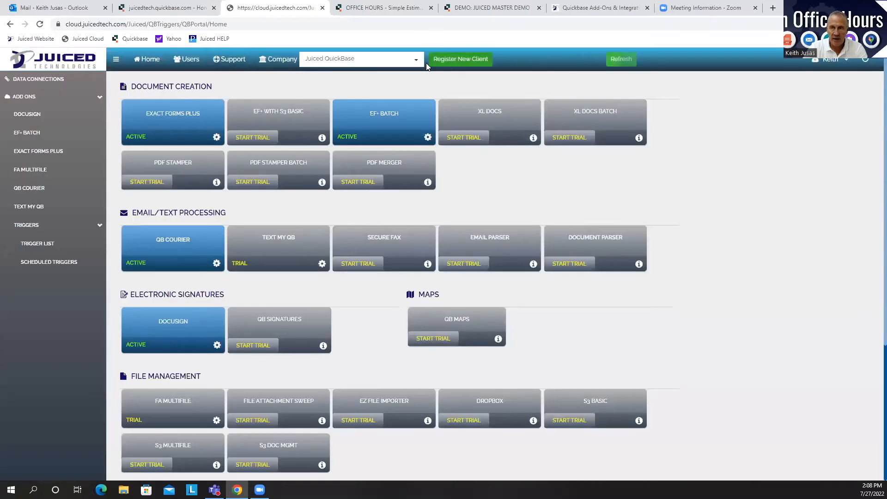
# Switch to KJUSAS Builder and authorize a new EF+ Batch application with the existing user token.
pyautogui.click(415, 59)
pyautogui.click(348, 99)
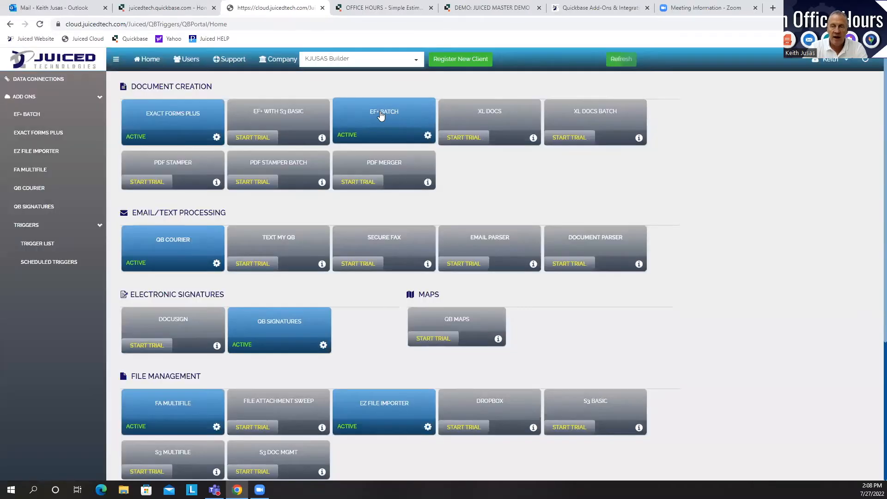
pyautogui.click(402, 114)
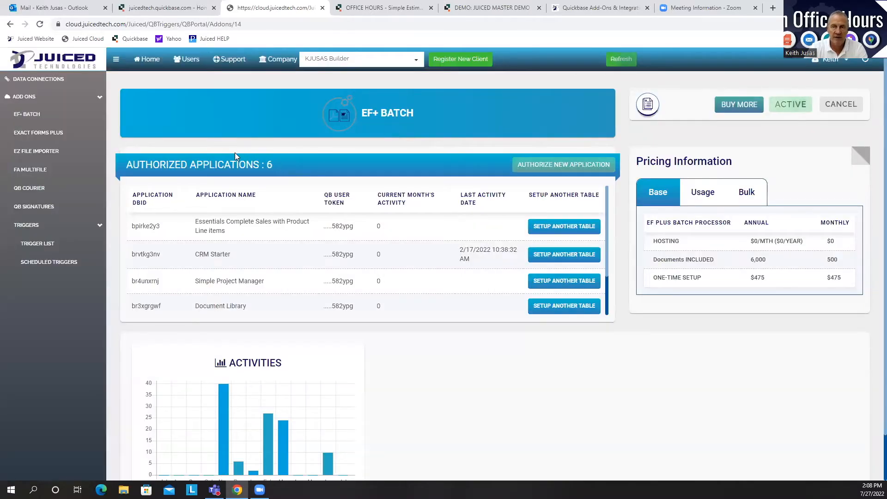
pyautogui.click(544, 166)
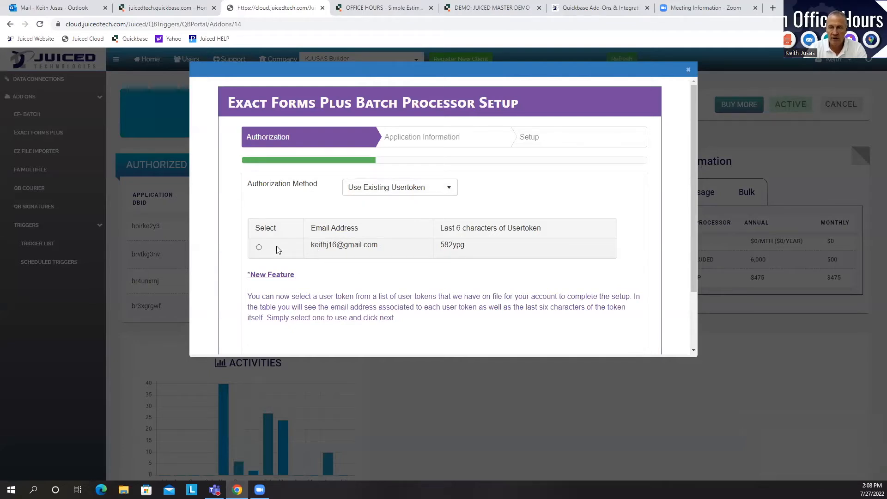
pyautogui.click(259, 249)
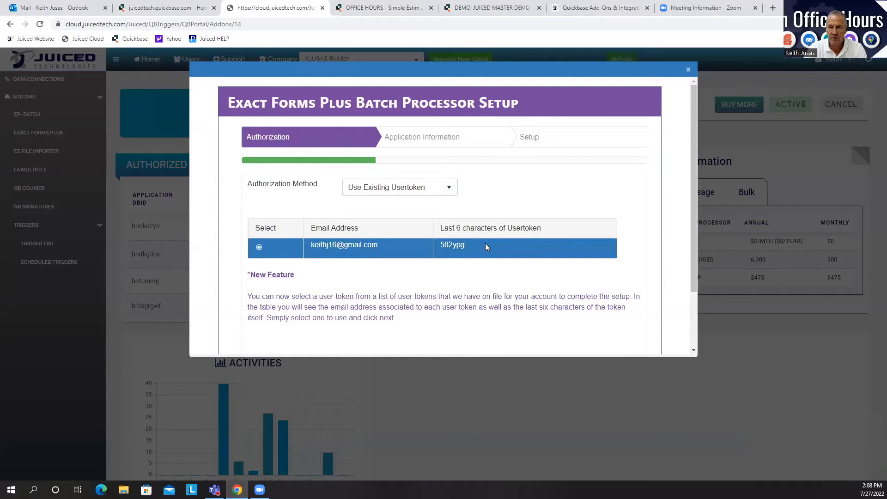
# Select the OFFICE HOURS - Simple Estimate and Quote Tool application, without an application token.
pyautogui.scroll(-2, 484, 242)
pyautogui.click(619, 324)
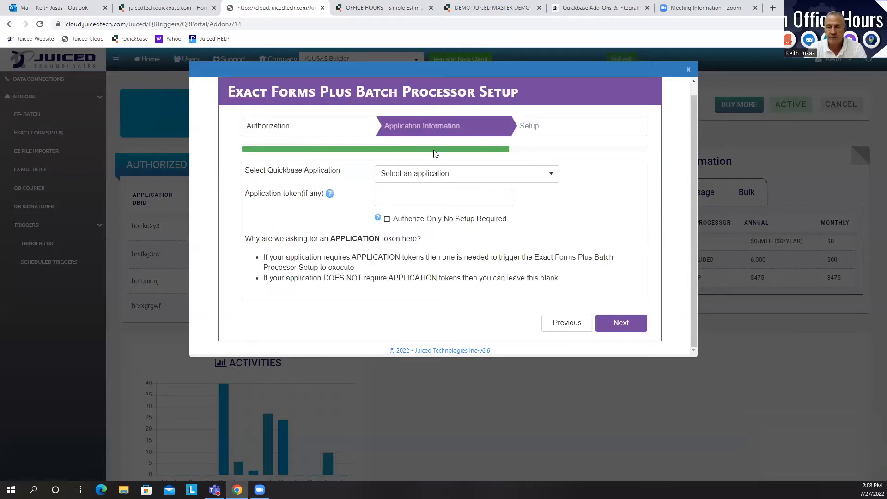
pyautogui.click(553, 176)
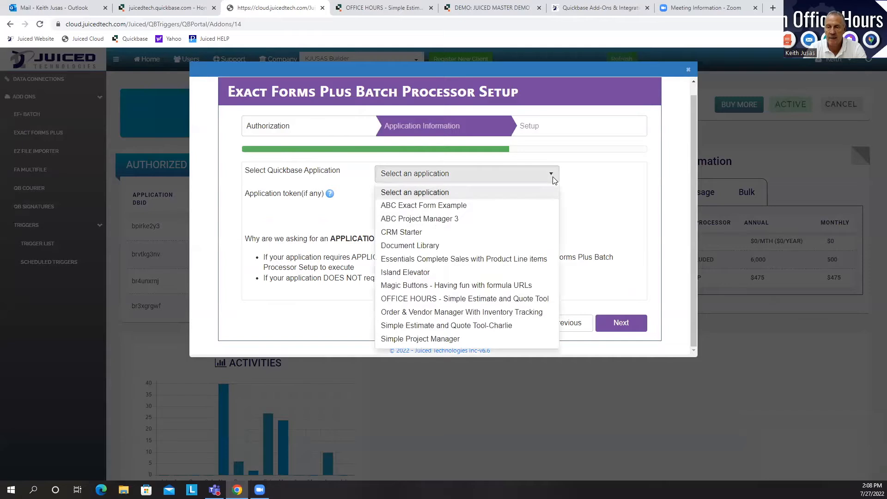
pyautogui.click(473, 299)
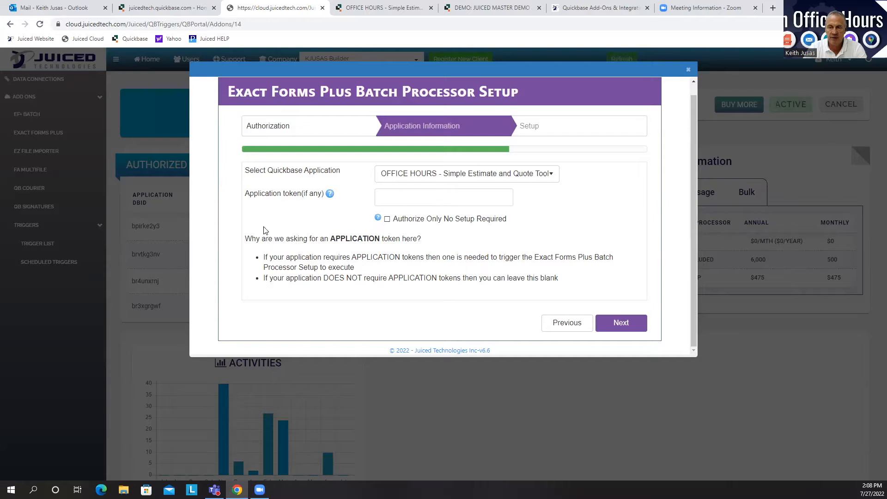
pyautogui.moveTo(245, 238); pyautogui.dragTo(561, 304)
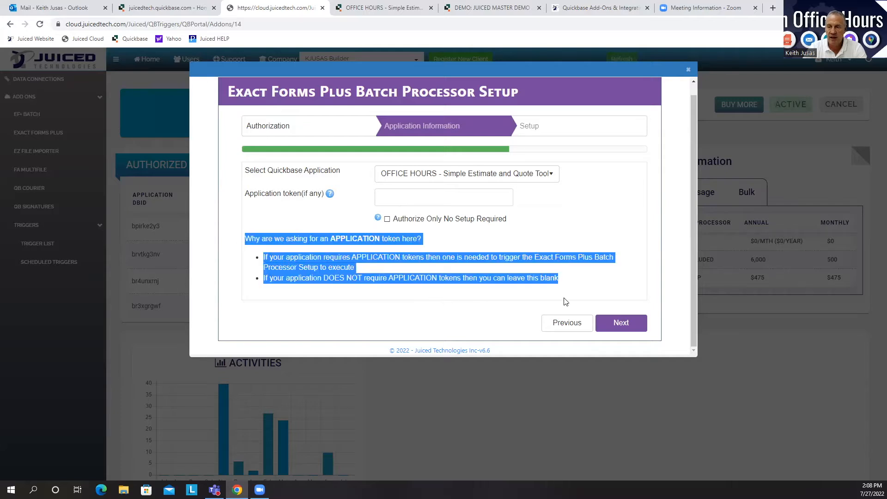
pyautogui.click(353, 205)
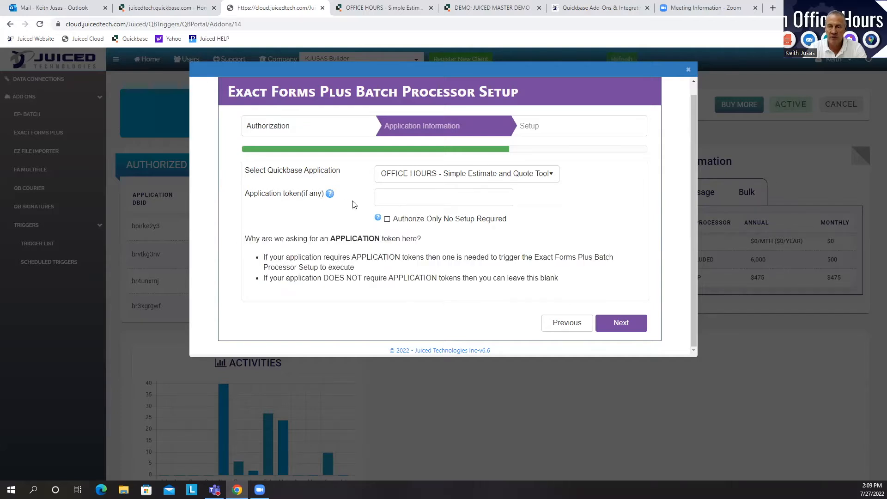
pyautogui.click(621, 322)
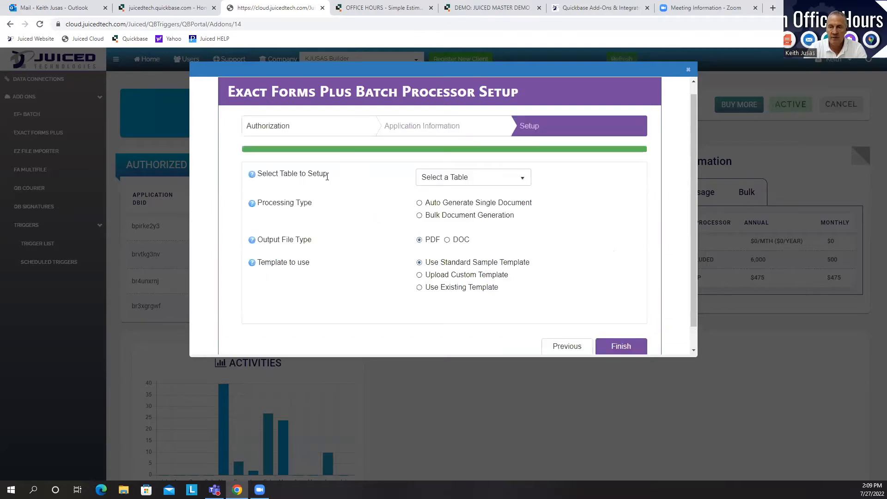
# Target Estimates, generating one PDF per record into EFP Document, timestamped in EFP Date.
pyautogui.click(522, 180)
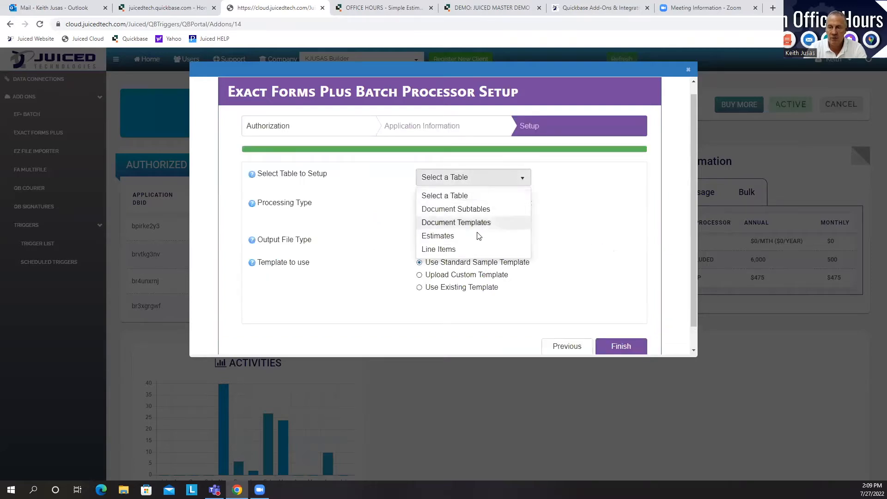
pyautogui.click(508, 234)
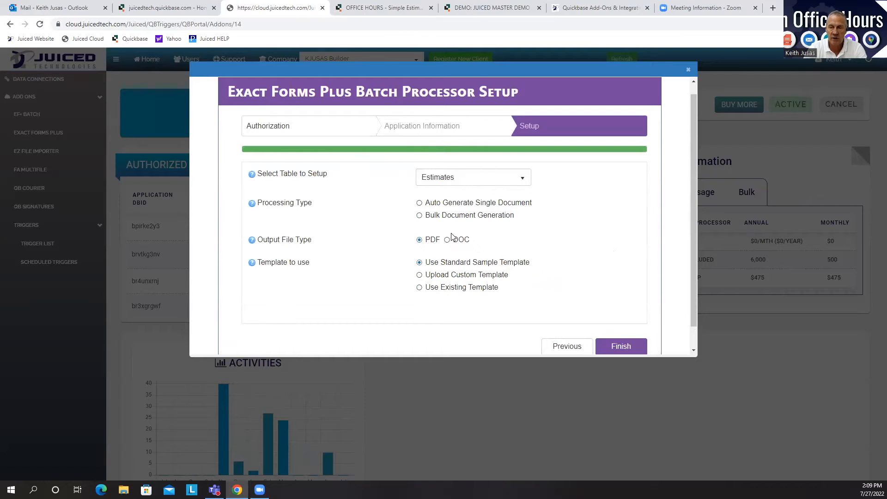
pyautogui.click(419, 203)
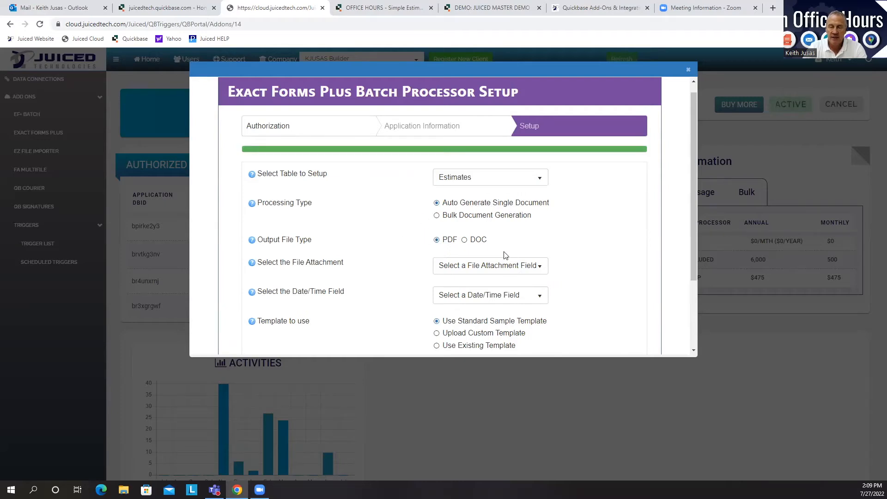
pyautogui.click(543, 269)
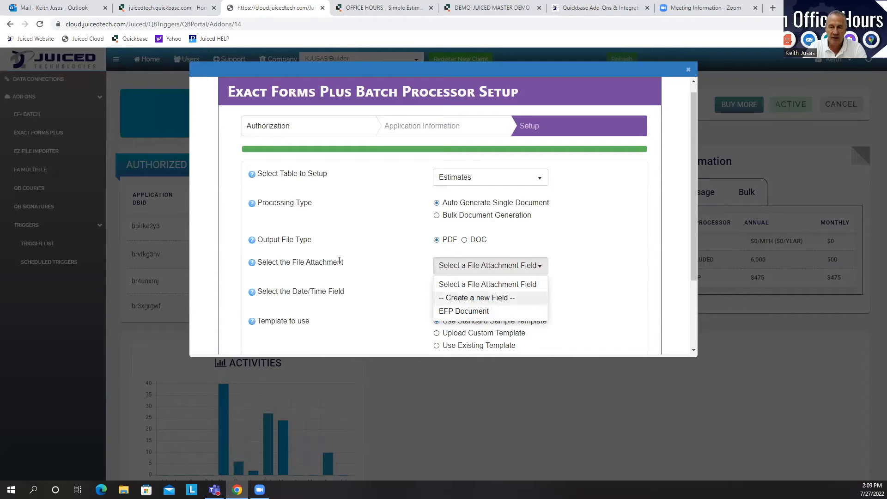
pyautogui.click(466, 313)
pyautogui.scroll(-1, 589, 267)
pyautogui.click(540, 248)
pyautogui.click(459, 296)
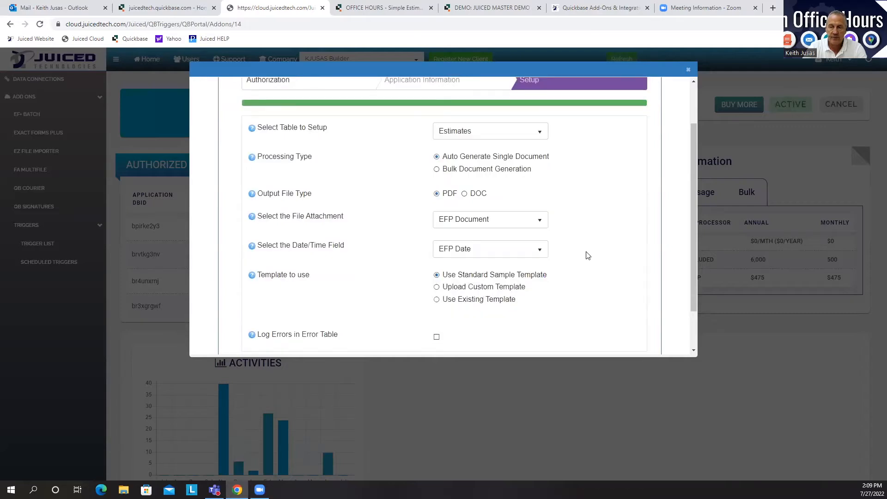
# Use existing template record ID 1, log errors to the error table, and finish setup.
pyautogui.scroll(-1, 580, 269)
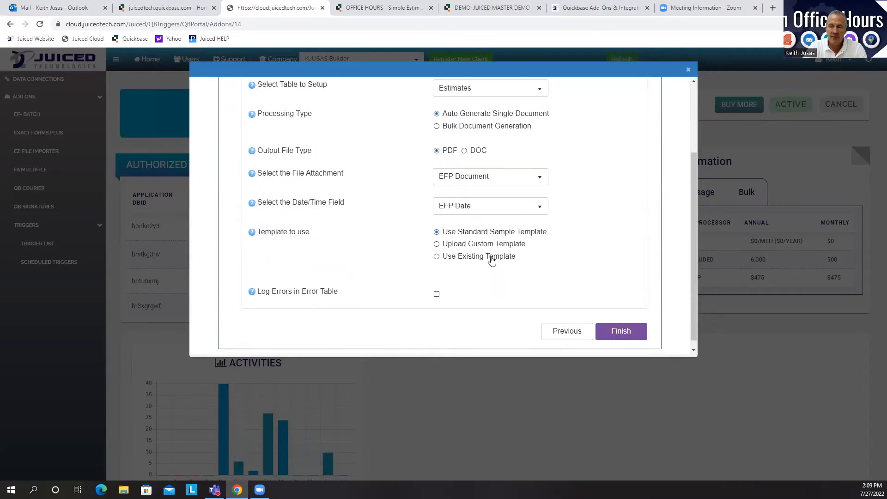
pyautogui.click(437, 254)
pyautogui.click(477, 293)
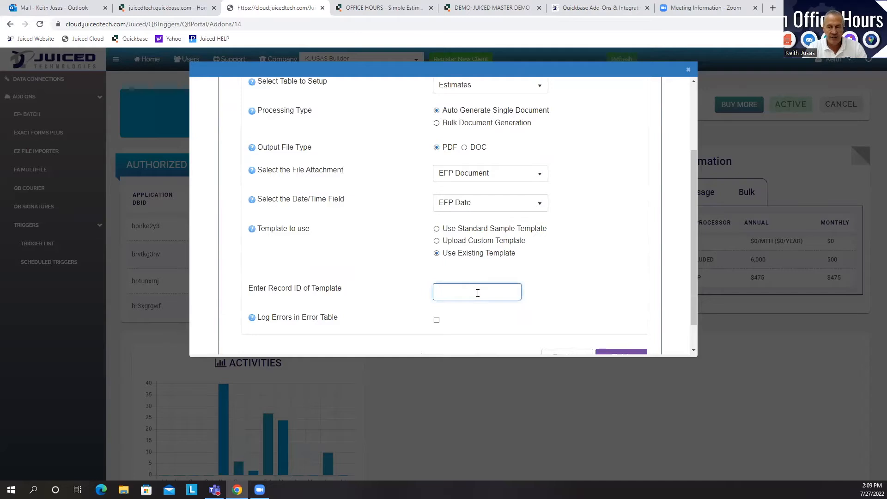
pyautogui.write('1')
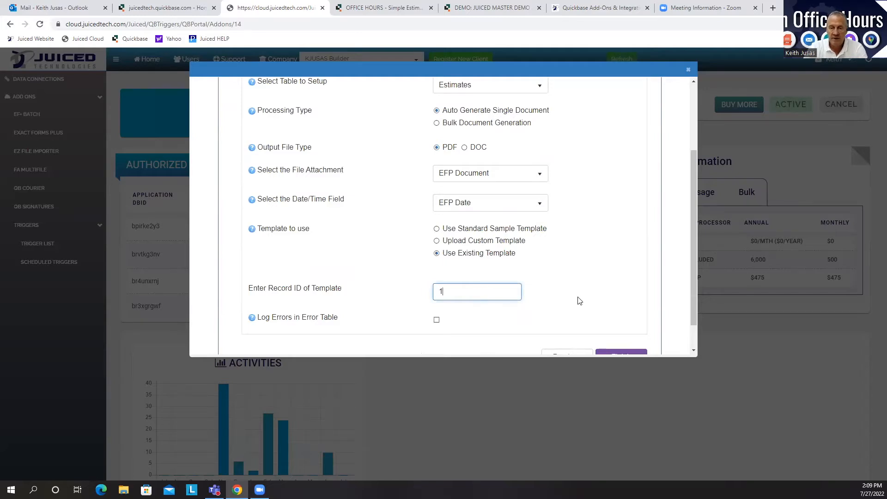
pyautogui.click(437, 320)
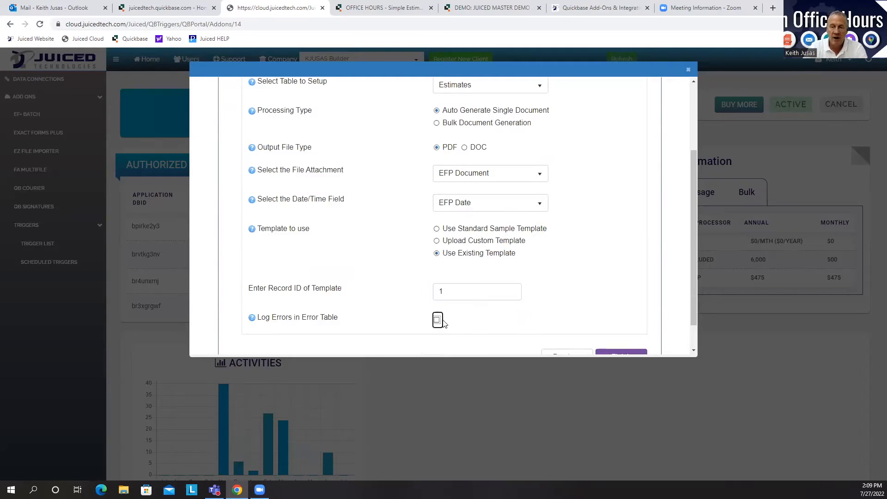
pyautogui.scroll(-1, 596, 270)
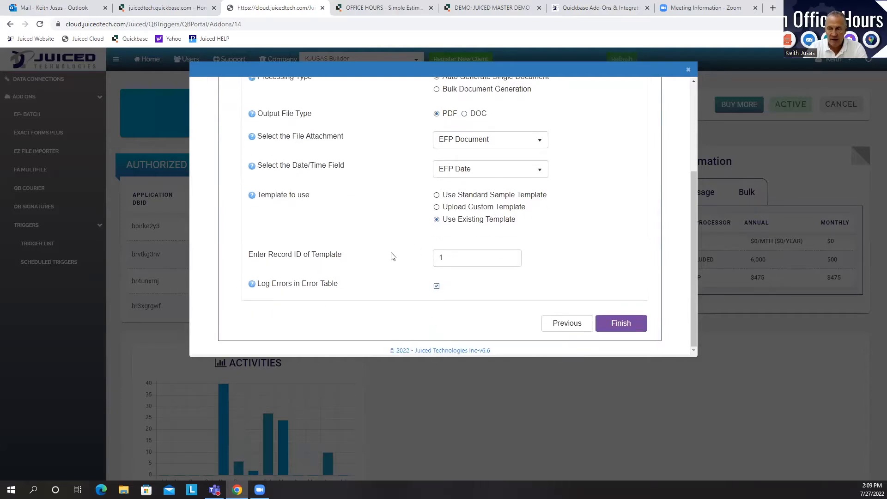
pyautogui.scroll(2, 602, 230)
pyautogui.scroll(-2, 600, 229)
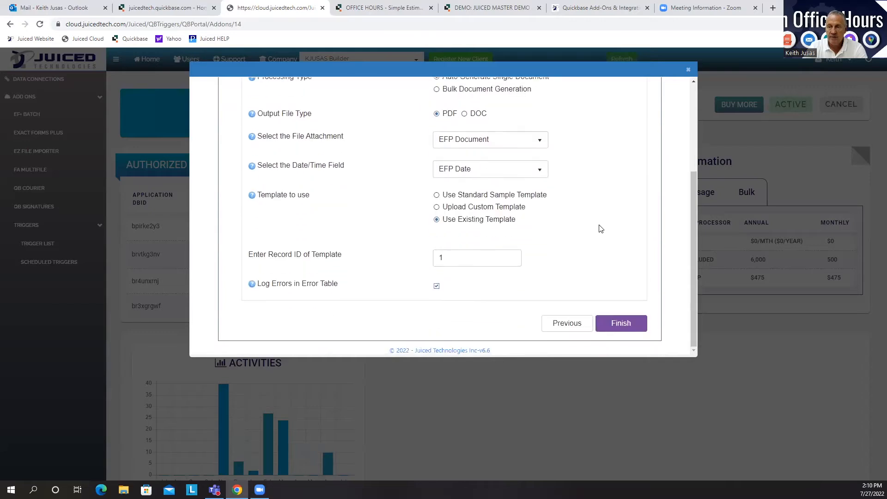
pyautogui.click(619, 322)
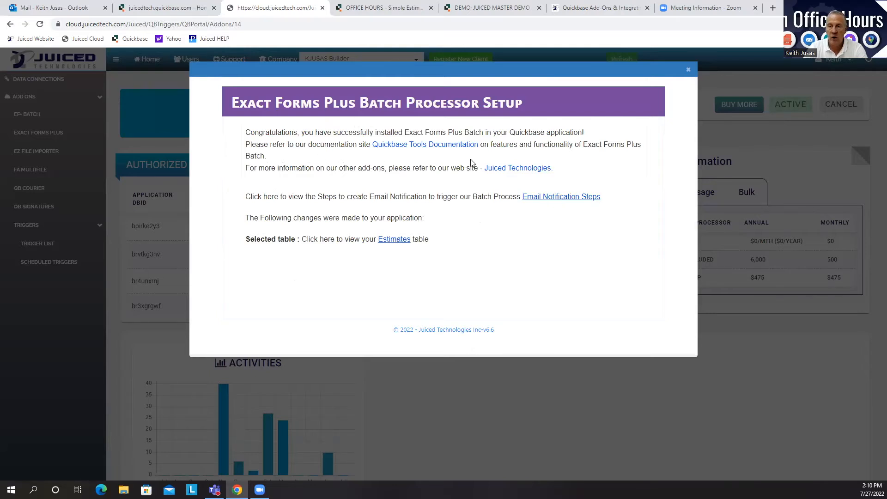
# Open the Email Notification Steps help page in a new tab, then return to the confirmation.
pyautogui.rightClick(571, 200)
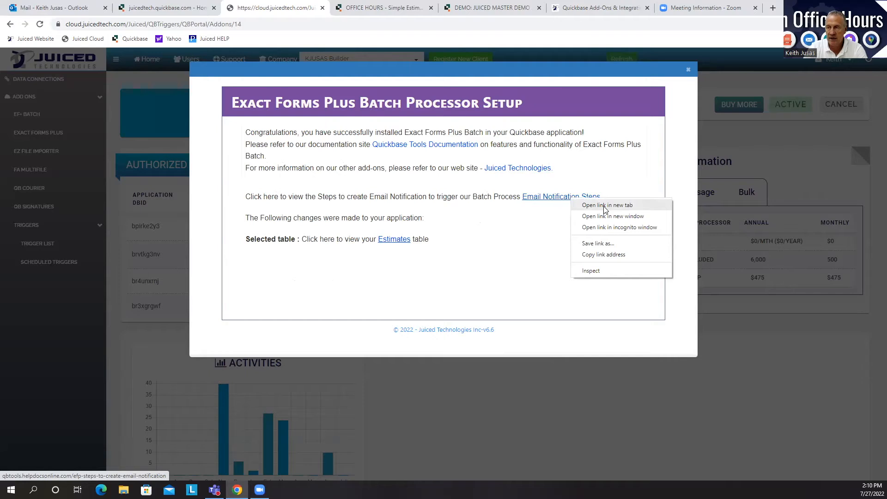
pyautogui.click(605, 205)
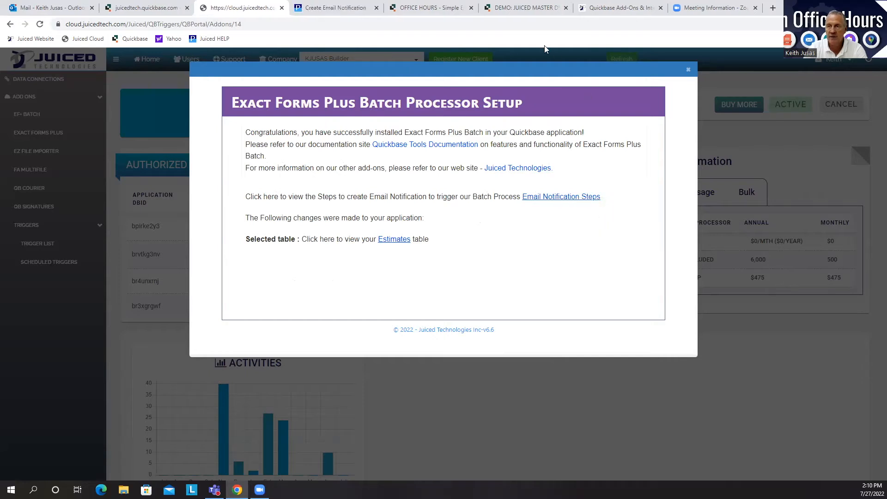
pyautogui.click(359, 9)
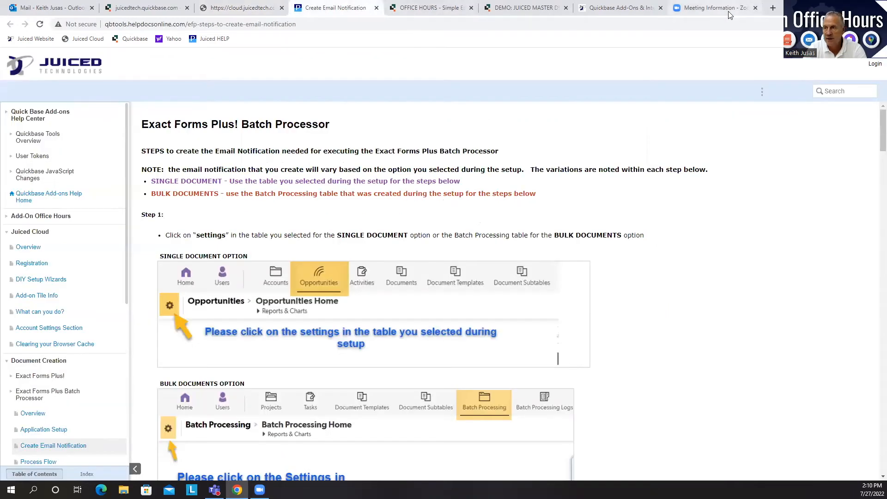
pyautogui.click(237, 492)
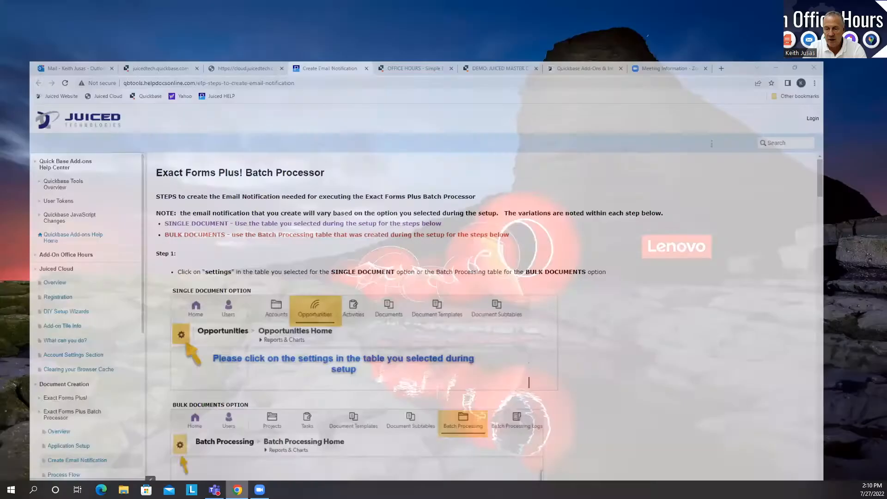
pyautogui.click(238, 489)
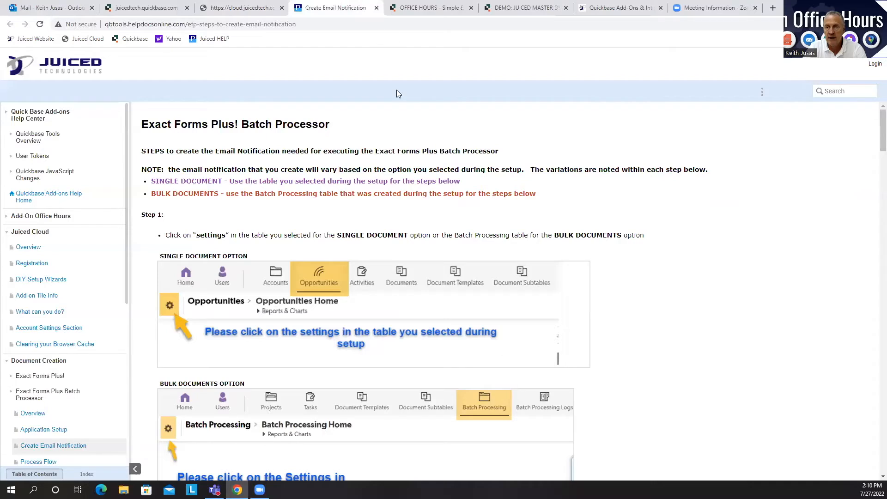
pyautogui.click(241, 8)
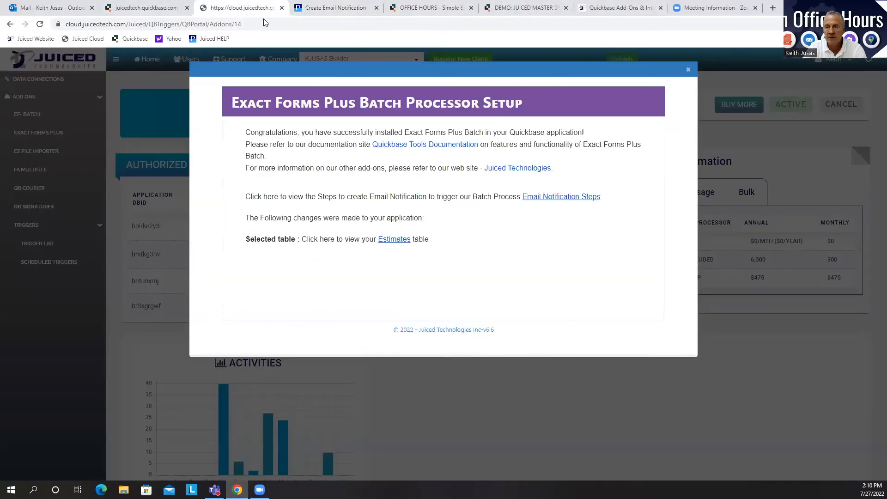
# Open accepted Estimate #2 and add Batch Processing Arguments after Batch Processing Error.
pyautogui.click(394, 239)
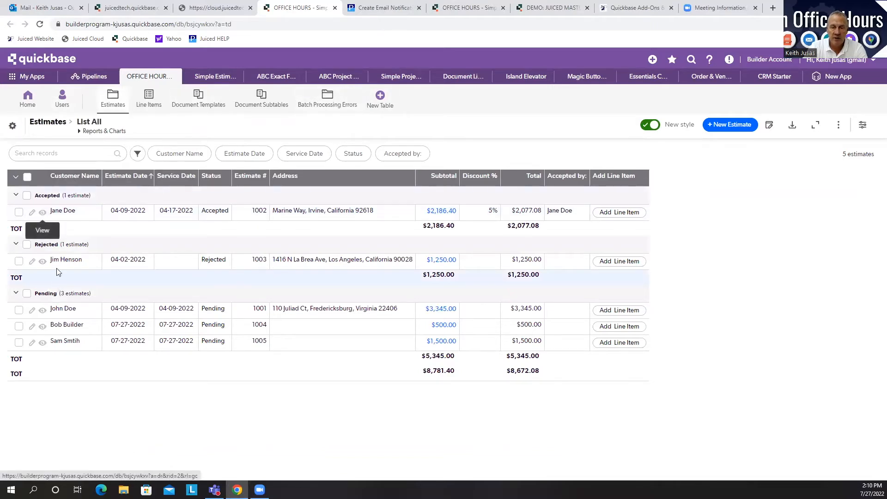
pyautogui.click(42, 212)
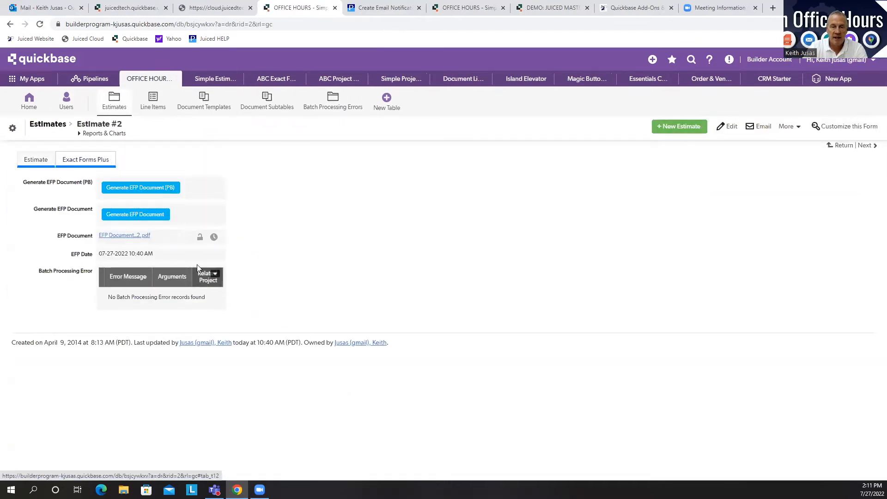
pyautogui.rightClick(80, 276)
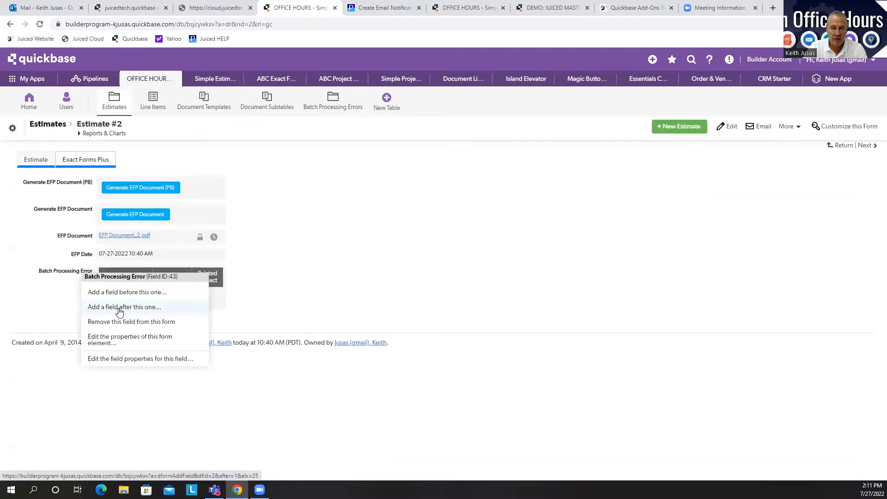
pyautogui.click(118, 308)
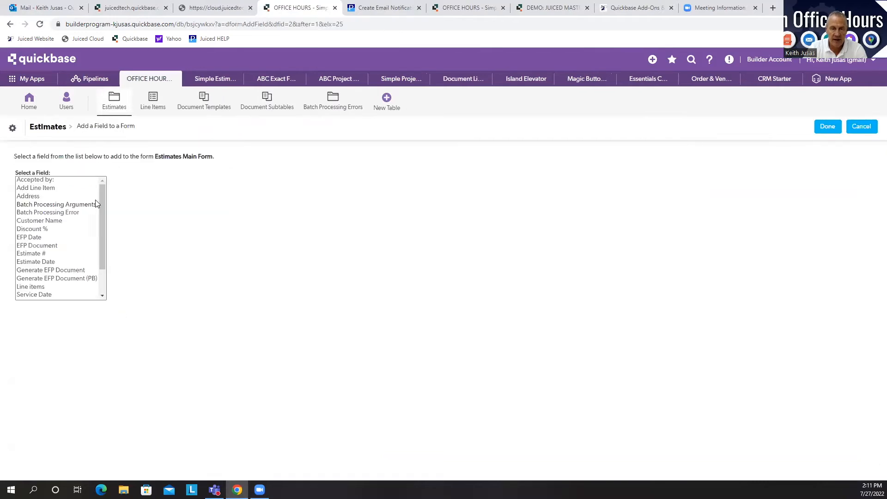
pyautogui.click(74, 205)
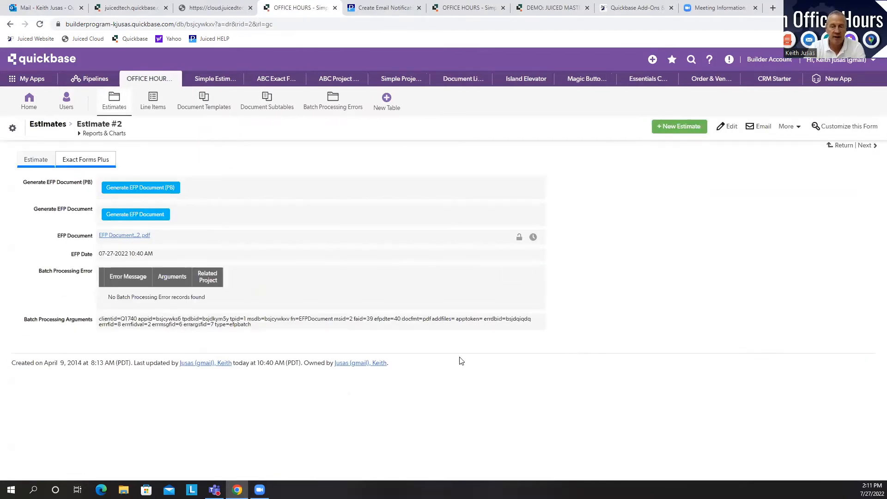
# Inspect the Generate EFP Document field's formula and merge URL, then exit settings.
pyautogui.moveTo(260, 329); pyautogui.dragTo(101, 320)
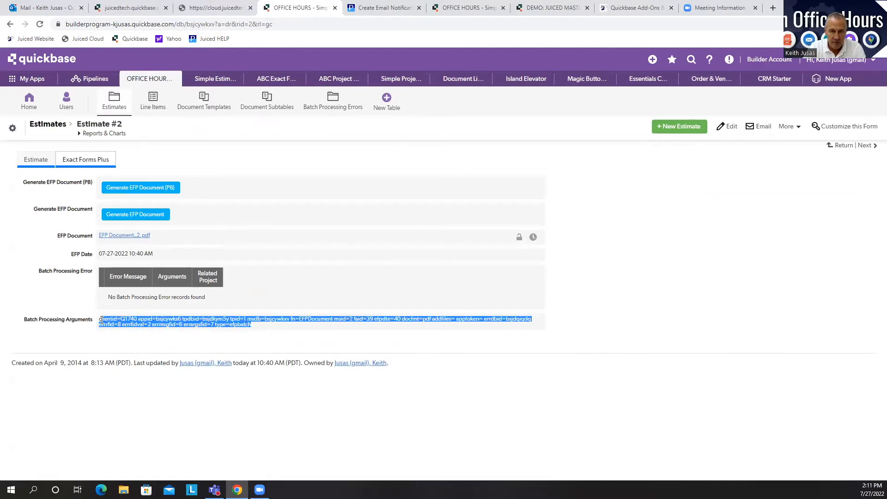
pyautogui.click(71, 211)
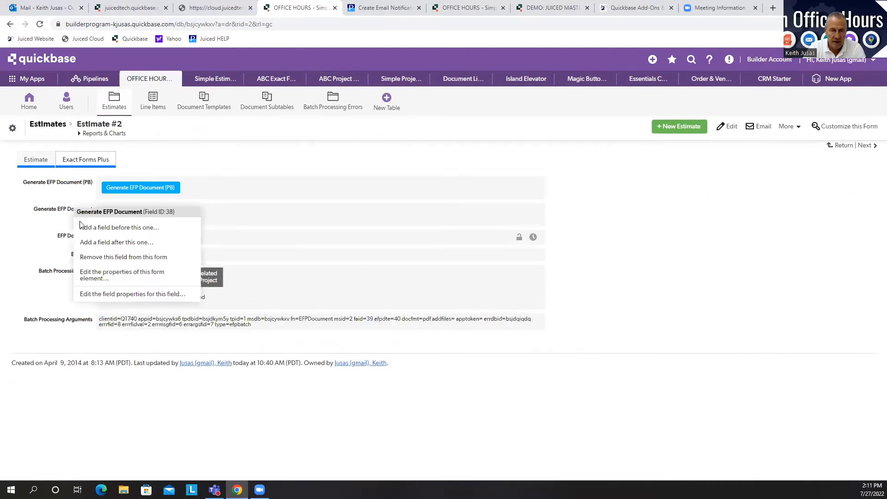
pyautogui.click(98, 295)
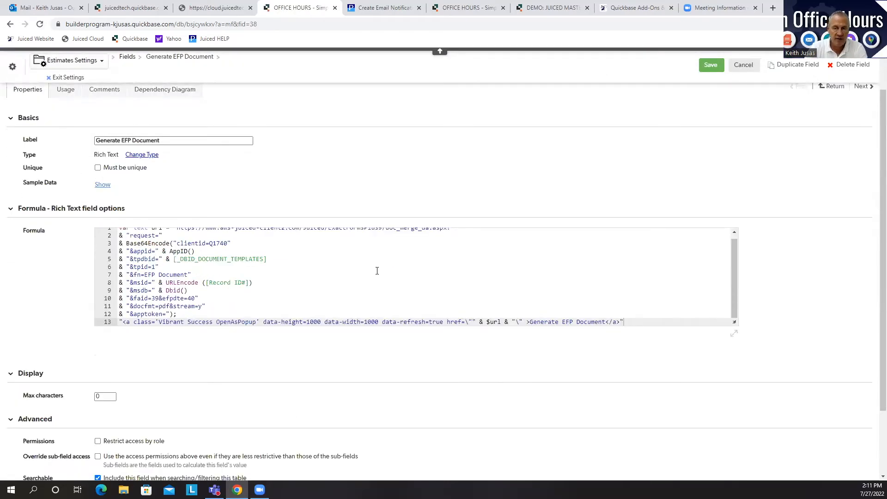
pyautogui.scroll(1, 376, 272)
pyautogui.moveTo(177, 231); pyautogui.dragTo(336, 234)
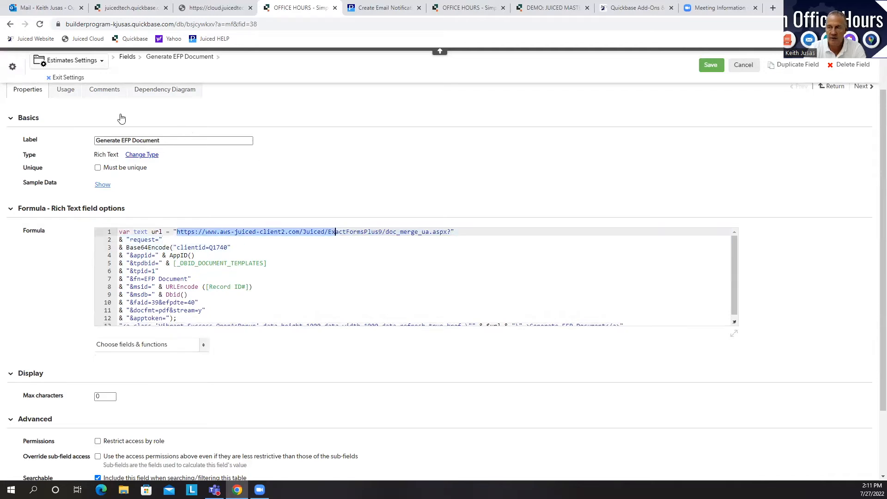
pyautogui.click(70, 77)
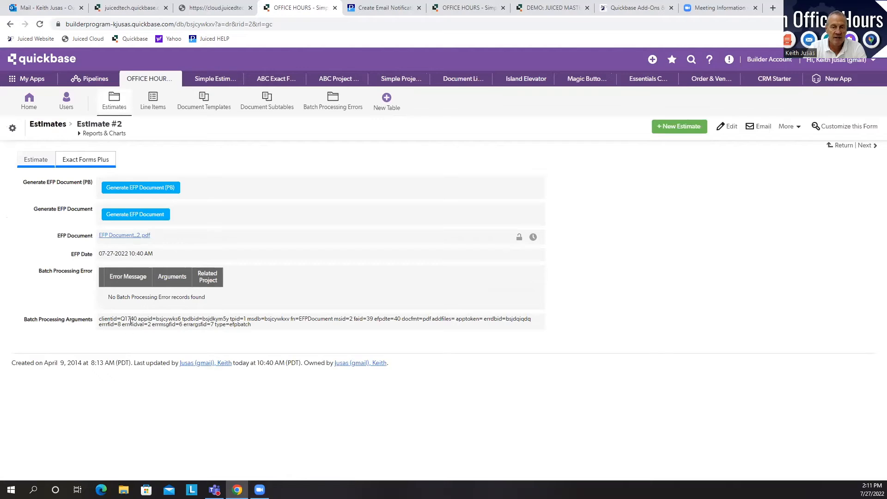
# Run Generate EFP Document (PB) on Estimate #2 and open the Estimates table settings.
pyautogui.moveTo(255, 329); pyautogui.dragTo(131, 324)
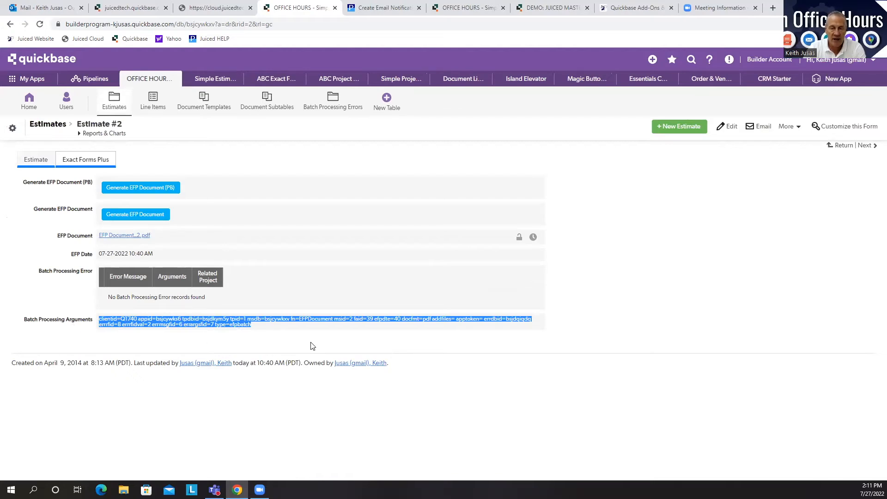
pyautogui.click(581, 342)
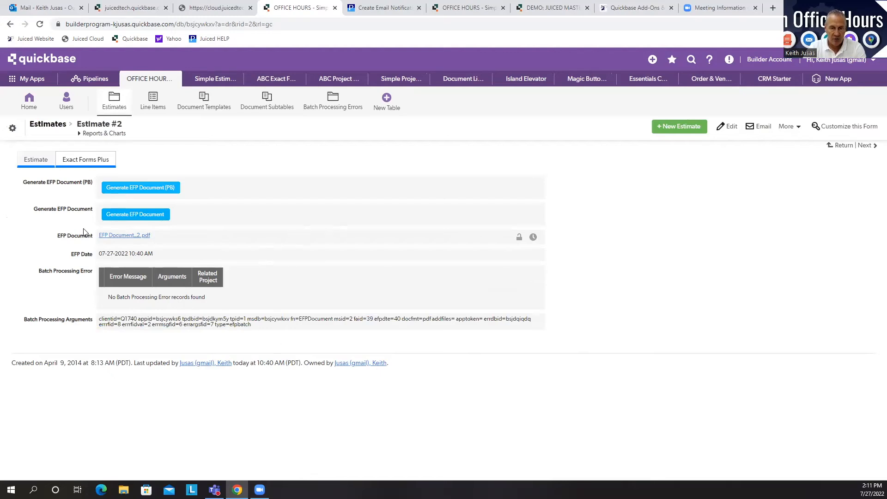
pyautogui.click(173, 191)
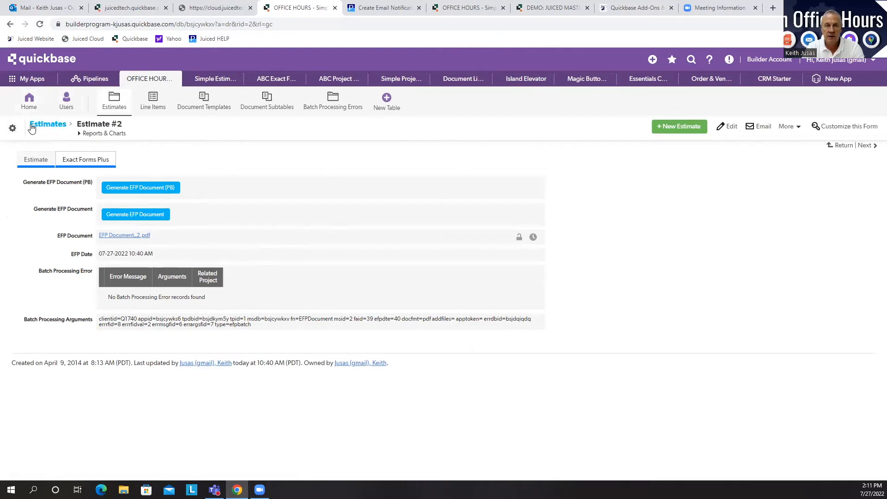
pyautogui.click(12, 128)
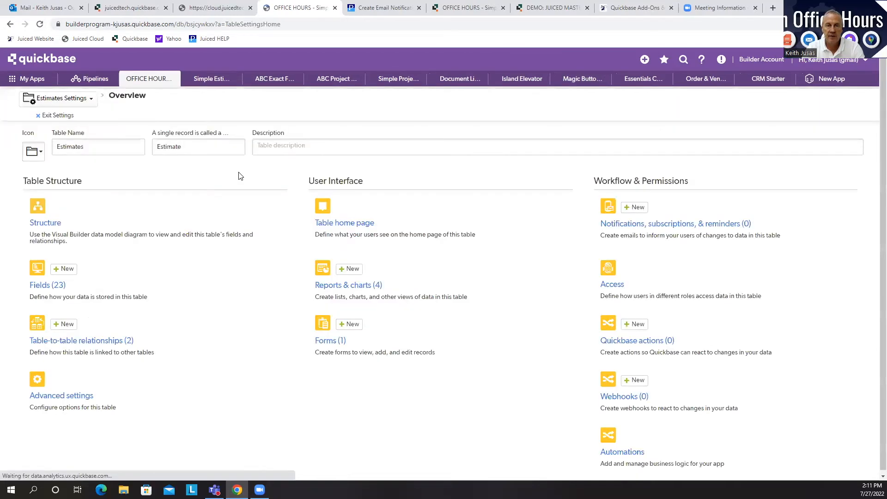
# Start a new Notification email from the Estimates notifications page, then check the help instructions.
pyautogui.click(625, 224)
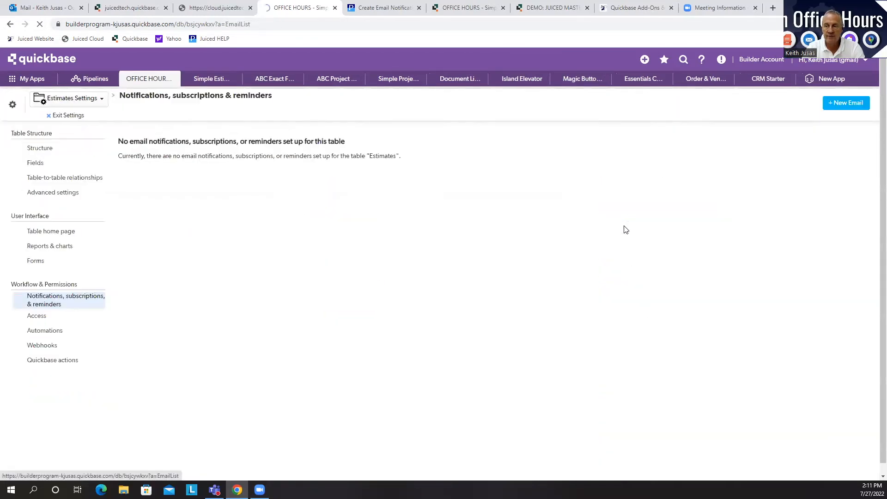
pyautogui.click(855, 104)
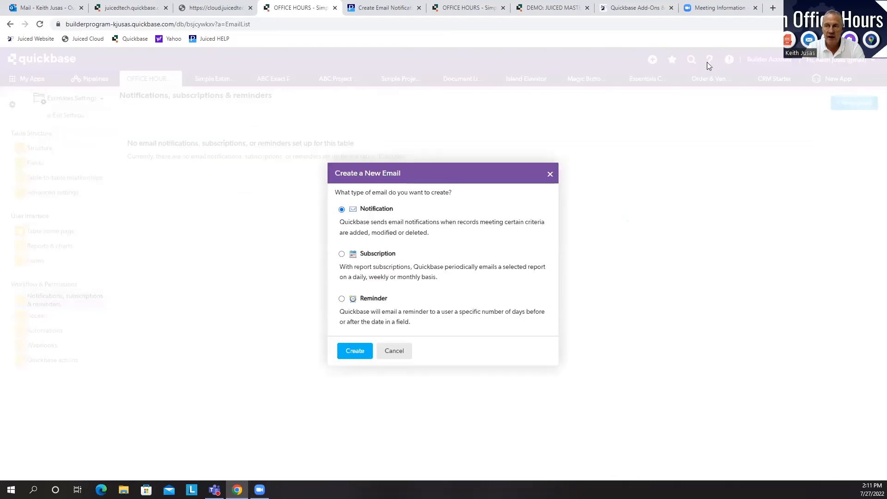
pyautogui.click(363, 8)
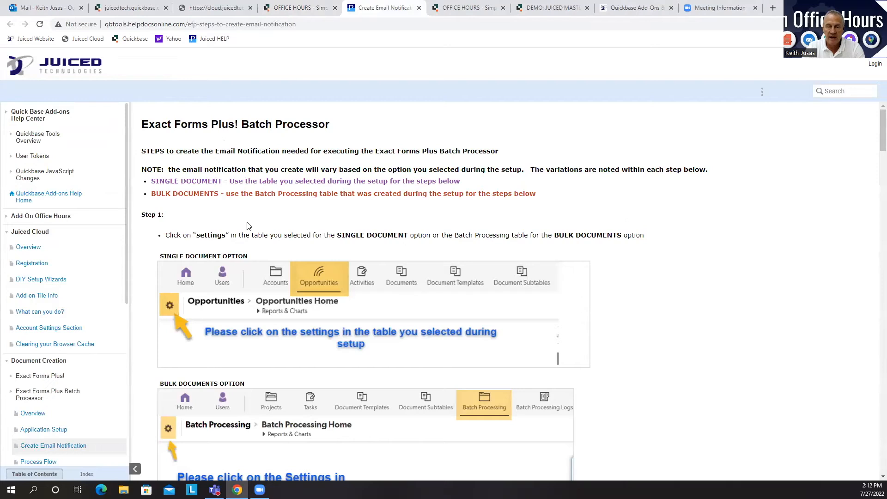
# Read through the Create Email Notification help steps and close that help tab.
pyautogui.scroll(-7, 426, 229)
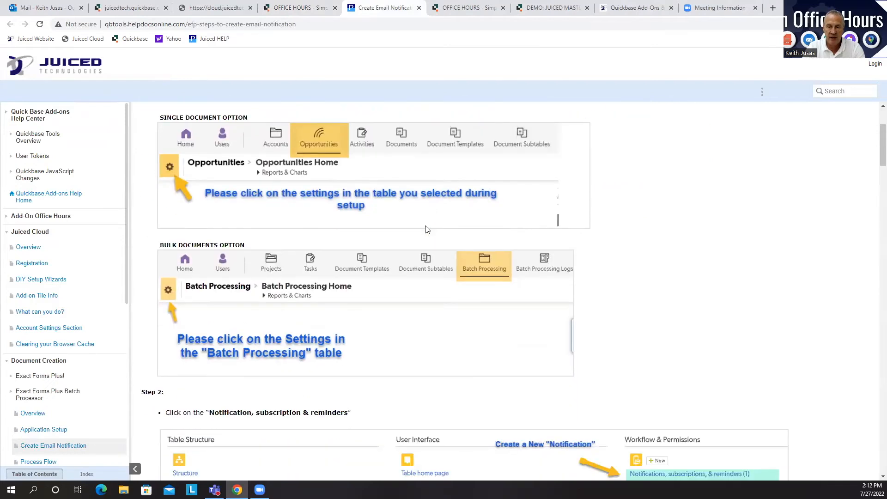
pyautogui.scroll(-2, 430, 230)
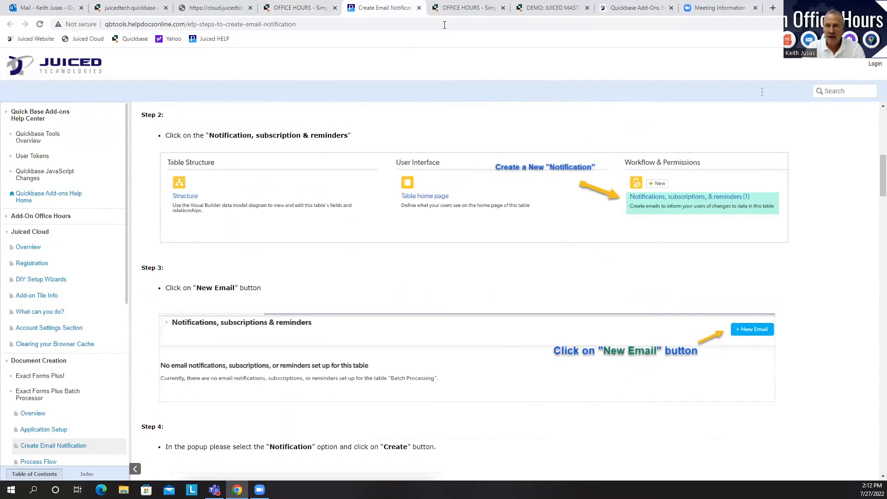
pyautogui.hotkey('ctrl', 'w')
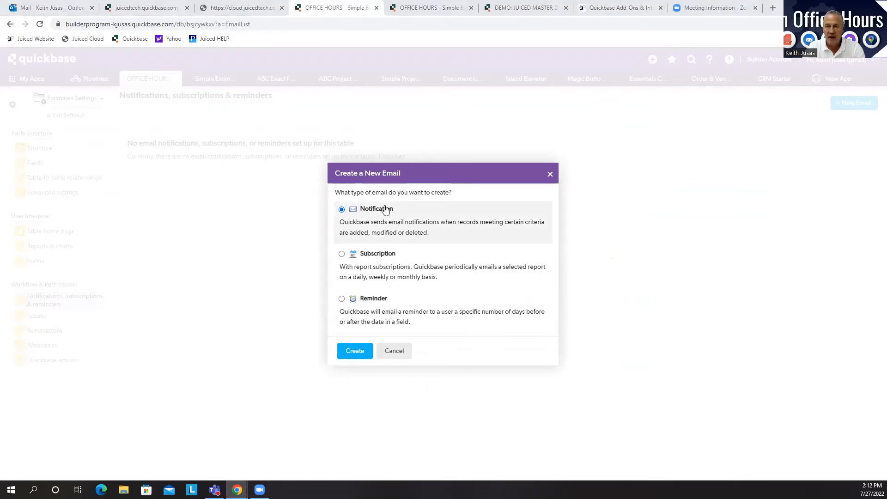
# Create a new open-permission notification named 'EFP Batch Trigger'.
pyautogui.click(354, 351)
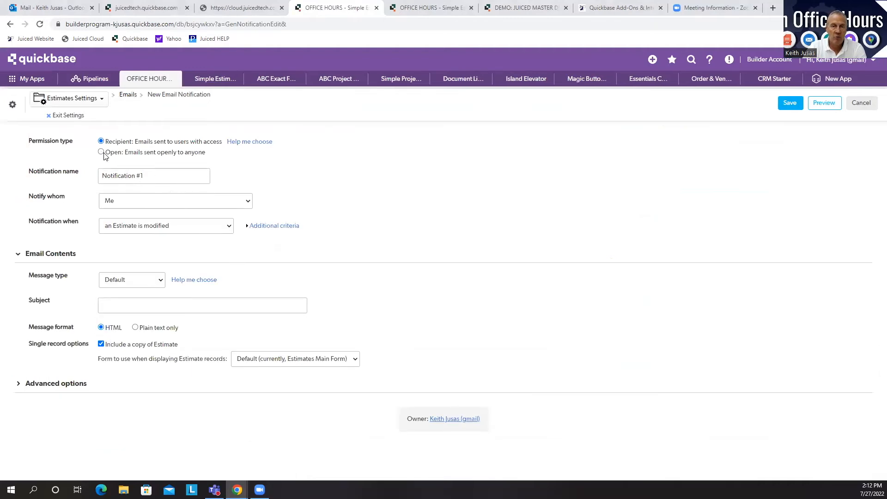
pyautogui.click(101, 153)
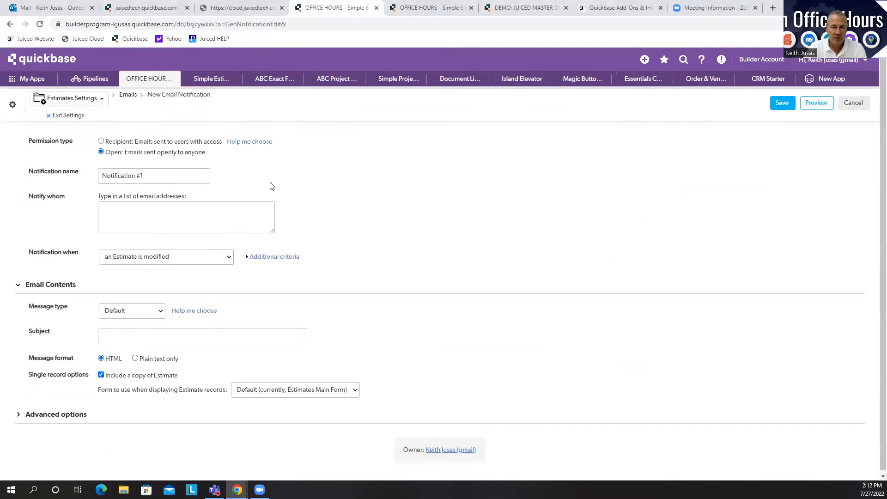
pyautogui.tripleClick(165, 173)
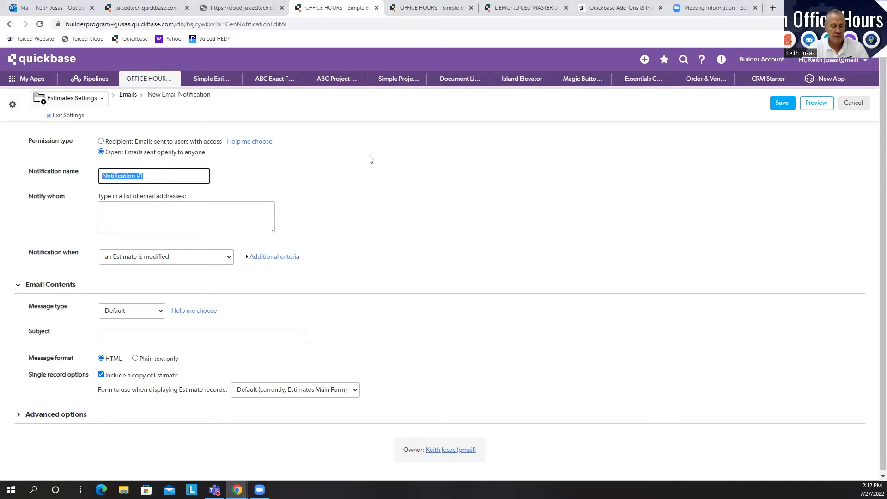
pyautogui.write('EFP Batch Trigger')
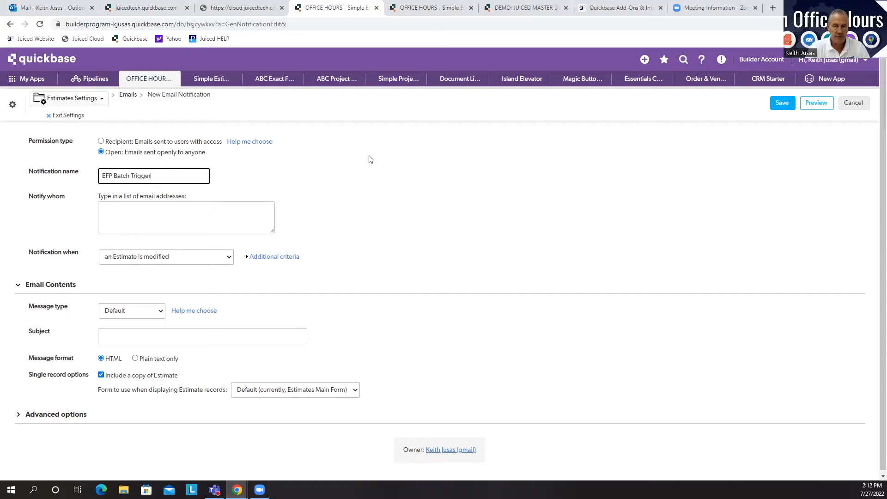
# Paste the efpbatch service address from the help page into Notify whom, and add a personal address.
pyautogui.click(148, 215)
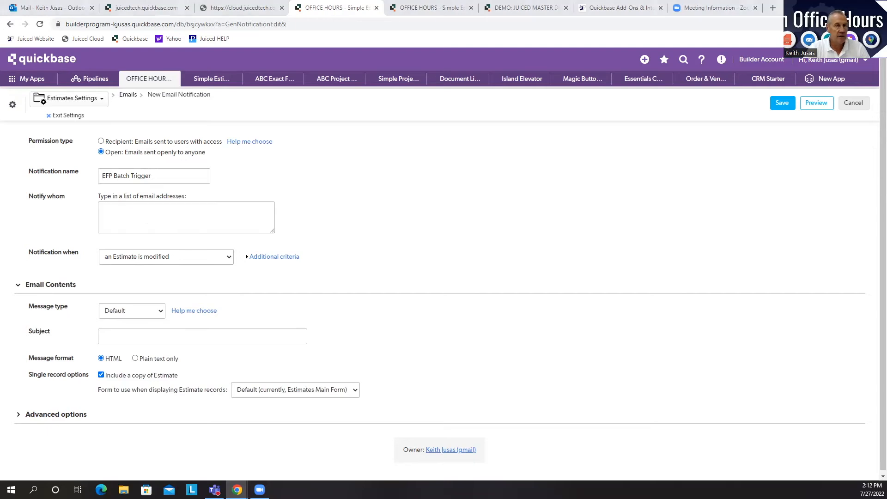
pyautogui.hotkey('alt', 'Tab')
pyautogui.scroll(-3, 596, 333)
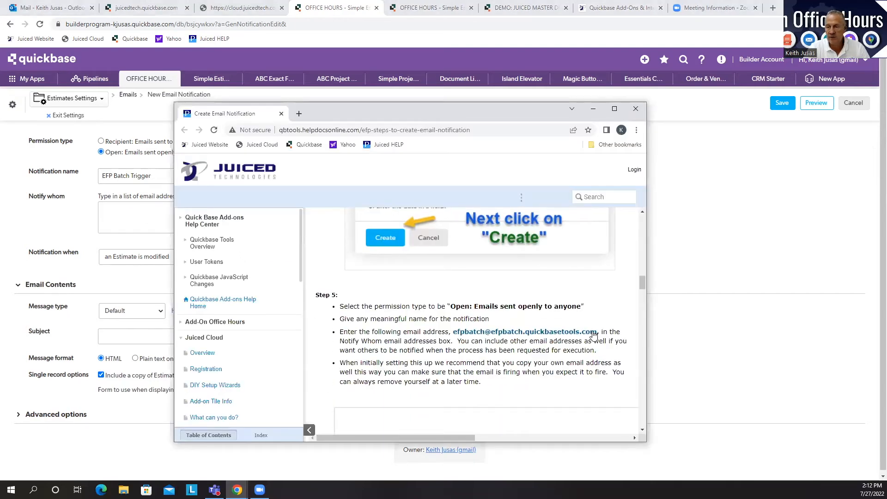
pyautogui.moveTo(596, 332); pyautogui.dragTo(567, 332)
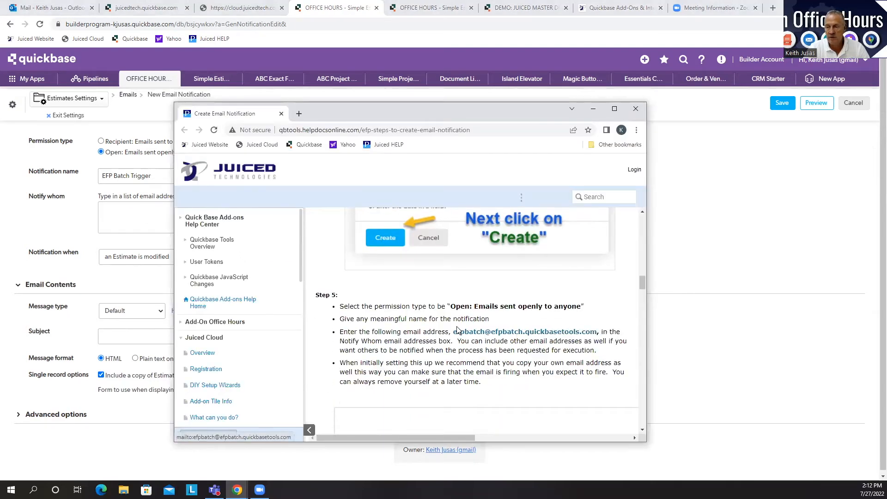
pyautogui.moveTo(451, 332); pyautogui.dragTo(598, 331)
pyautogui.hotkey('ctrl', 'c')
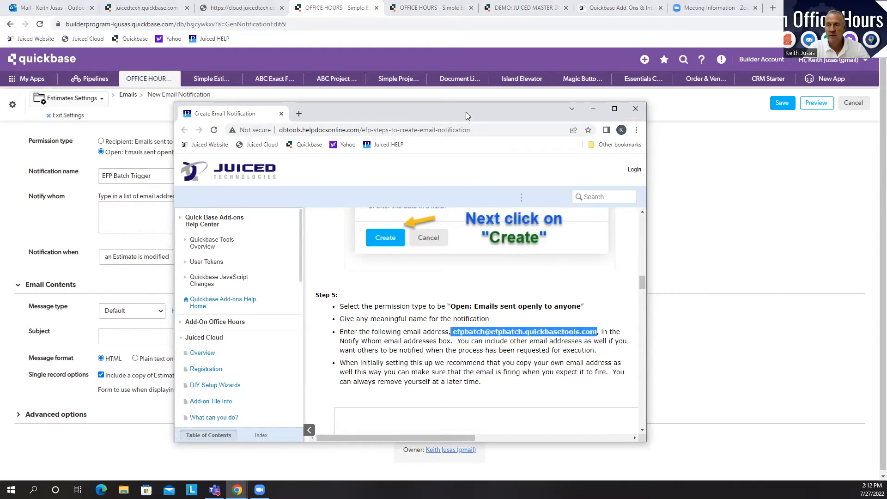
pyautogui.click(171, 234)
pyautogui.click(169, 219)
pyautogui.hotkey('ctrl', 'v')
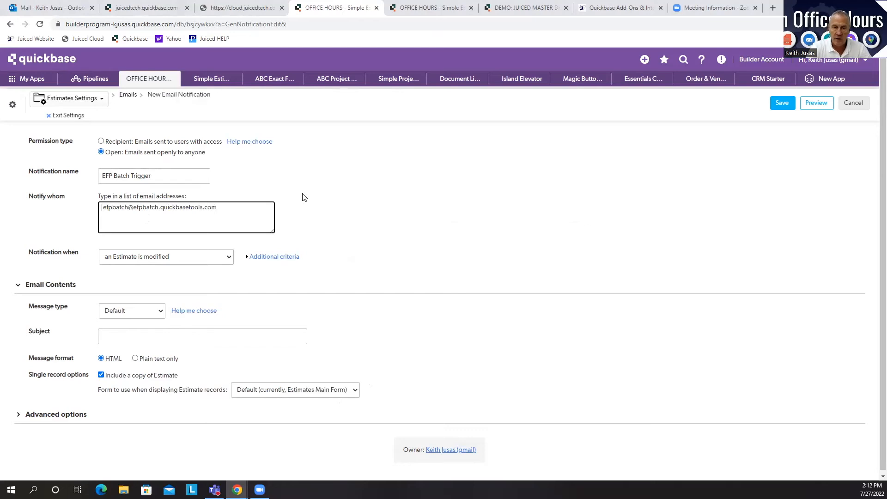
pyautogui.press('Home')
pyautogui.press('Delete')
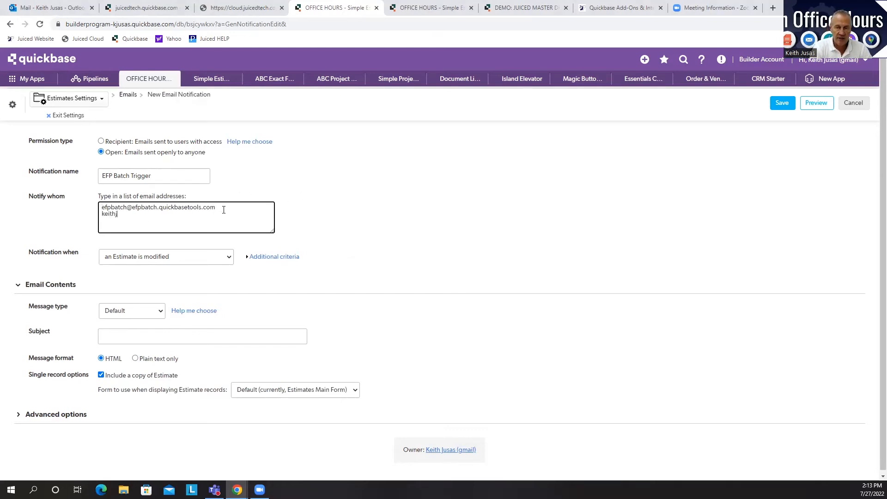
pyautogui.write('@juicedtech.com')
pyautogui.click(371, 245)
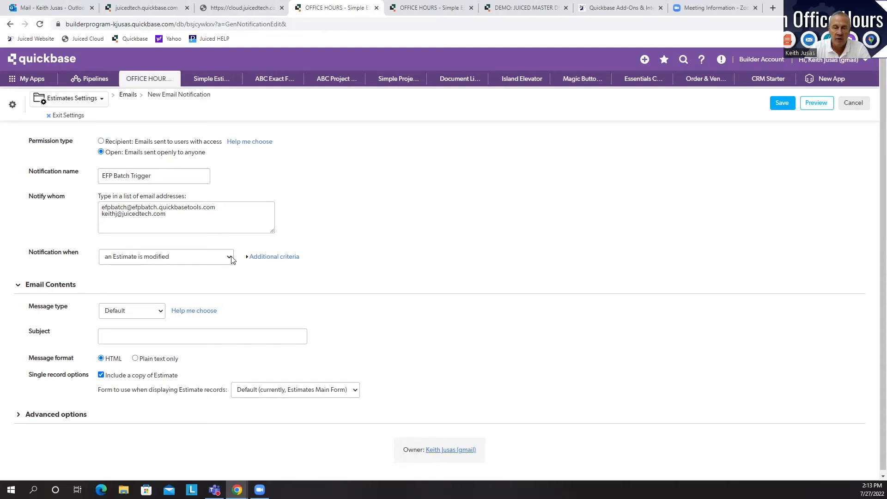
# Make the notification fire only when the Status field changes.
pyautogui.click(264, 257)
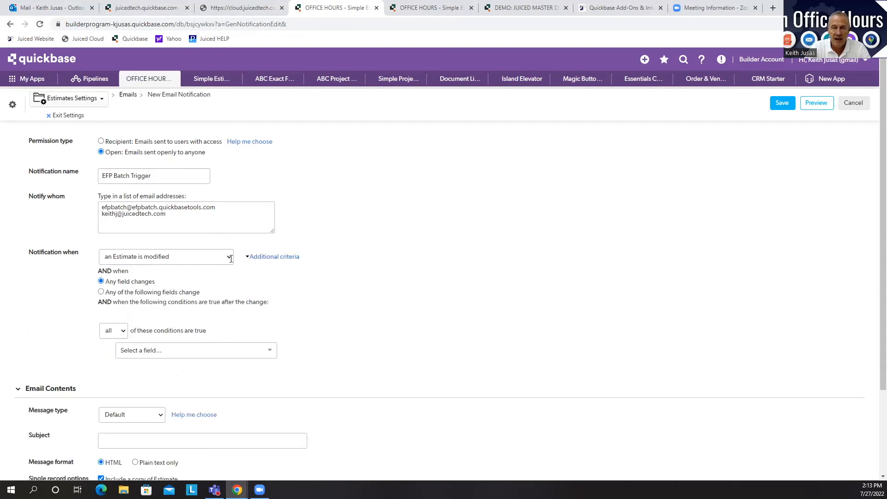
pyautogui.click(101, 292)
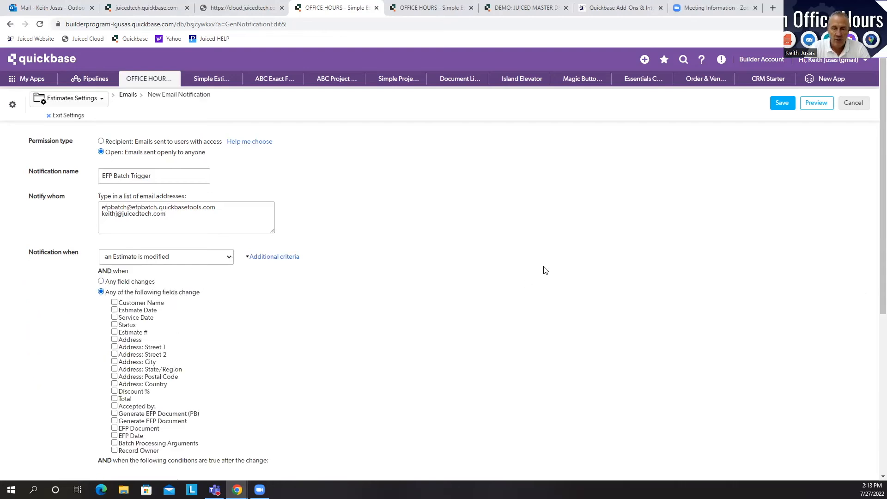
pyautogui.scroll(-2, 121, 233)
pyautogui.click(115, 234)
pyautogui.scroll(-2, 202, 333)
# Add the condition Status is equal to Accepted.
pyautogui.click(202, 327)
pyautogui.scroll(-5, 212, 382)
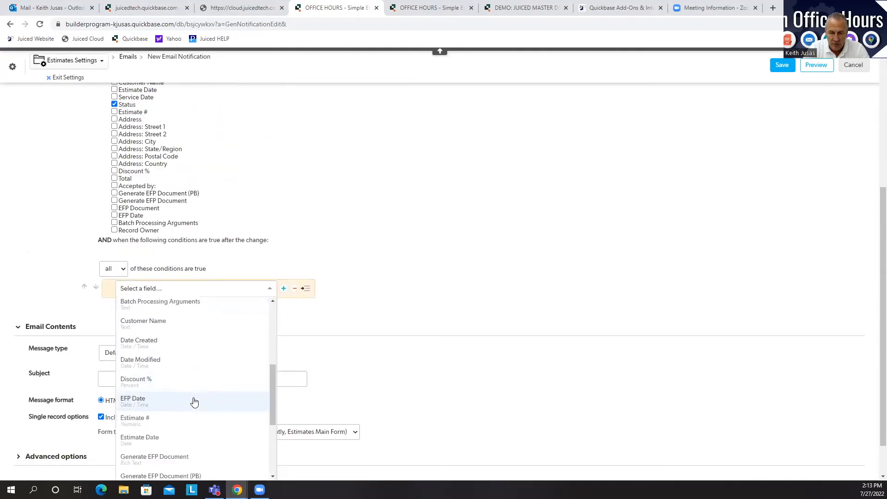
pyautogui.scroll(-5, 194, 400)
pyautogui.click(178, 436)
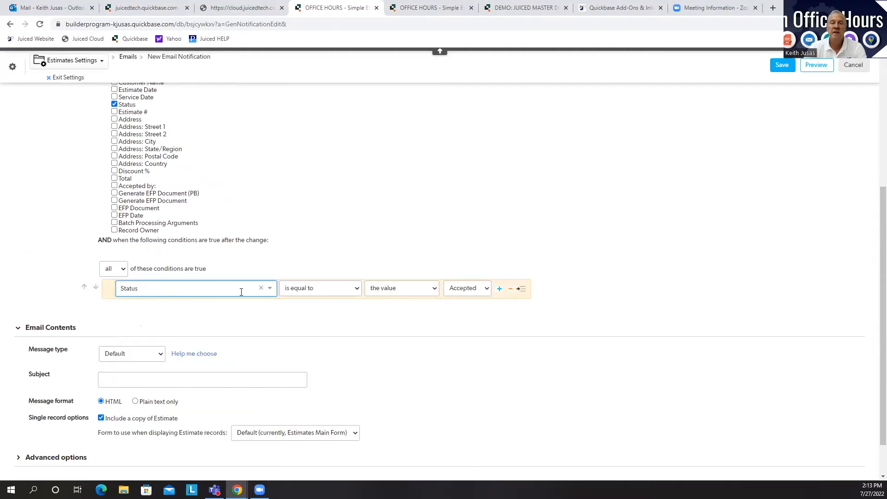
pyautogui.scroll(-1, 659, 291)
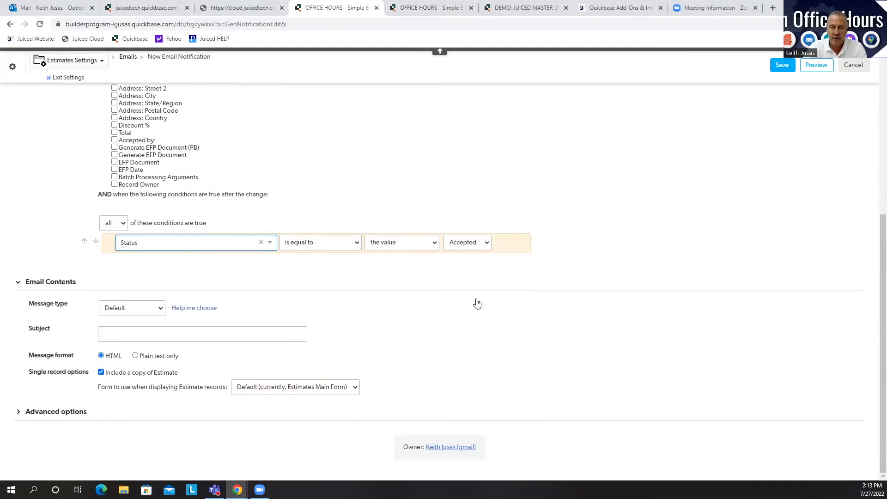
pyautogui.scroll(1, 536, 253)
pyautogui.scroll(3, 543, 253)
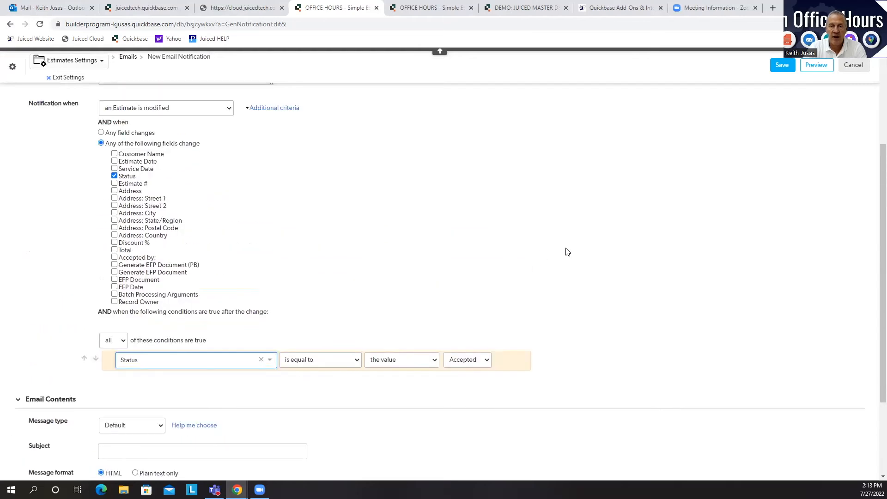
pyautogui.scroll(-4, 602, 228)
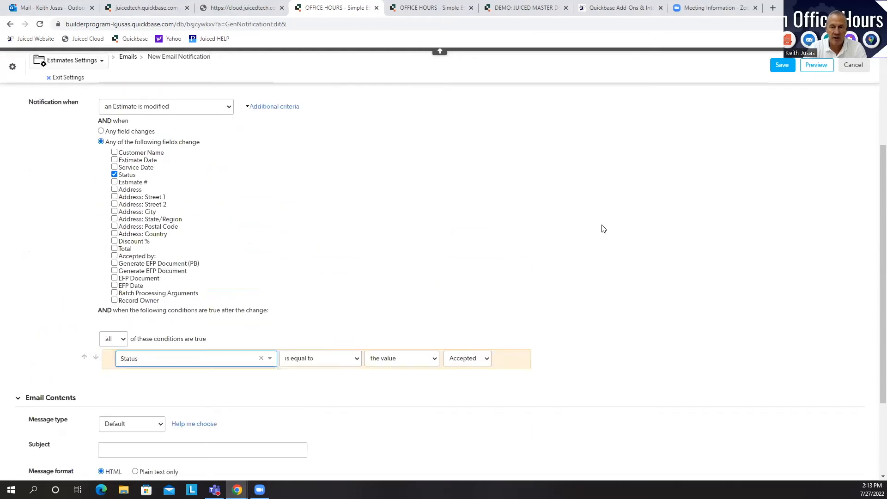
pyautogui.scroll(5, 602, 228)
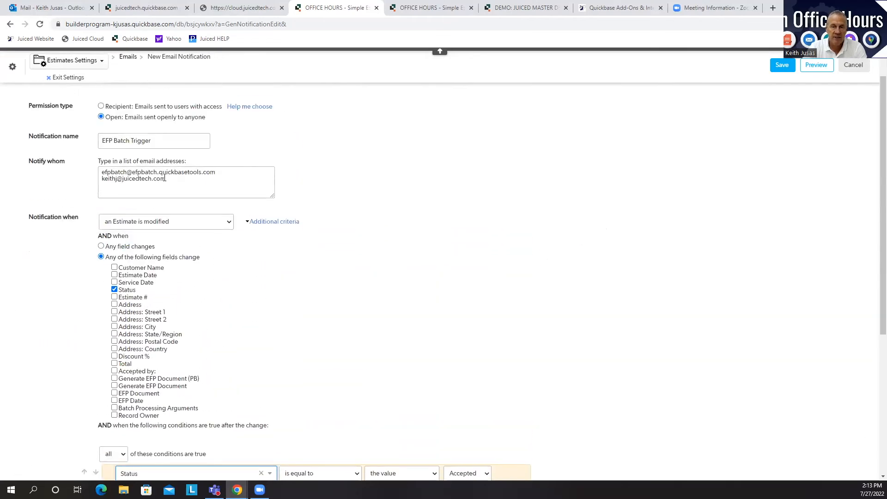
pyautogui.moveTo(222, 172); pyautogui.dragTo(74, 173)
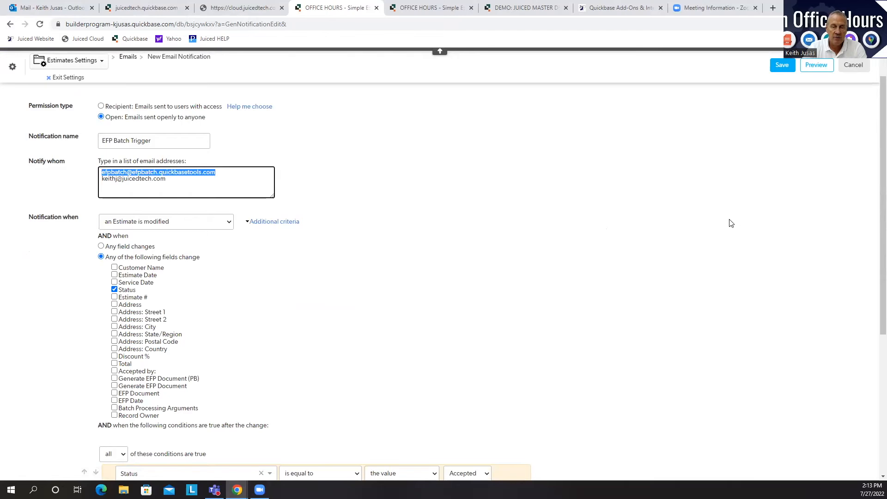
pyautogui.scroll(-5, 731, 223)
# Switch to a custom message with subject 'Juiced - EFP Batch Request'.
pyautogui.click(161, 309)
pyautogui.click(156, 327)
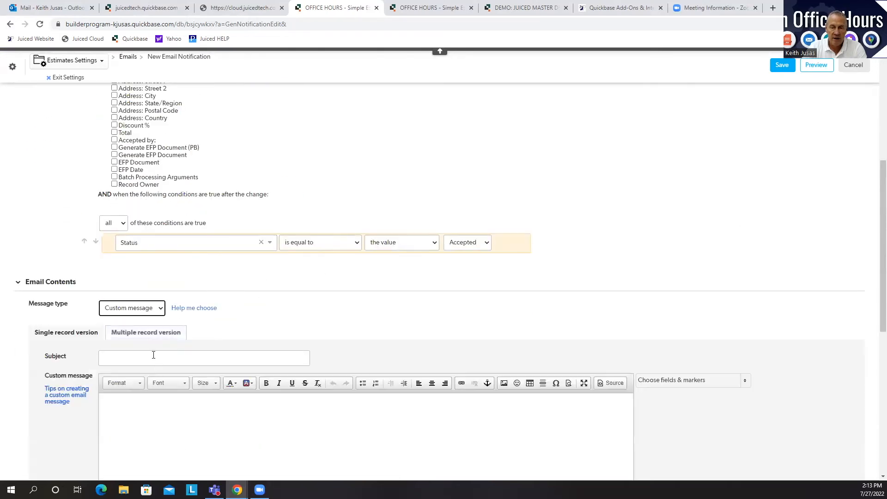
pyautogui.click(154, 354)
pyautogui.write('EFP Batch Request')
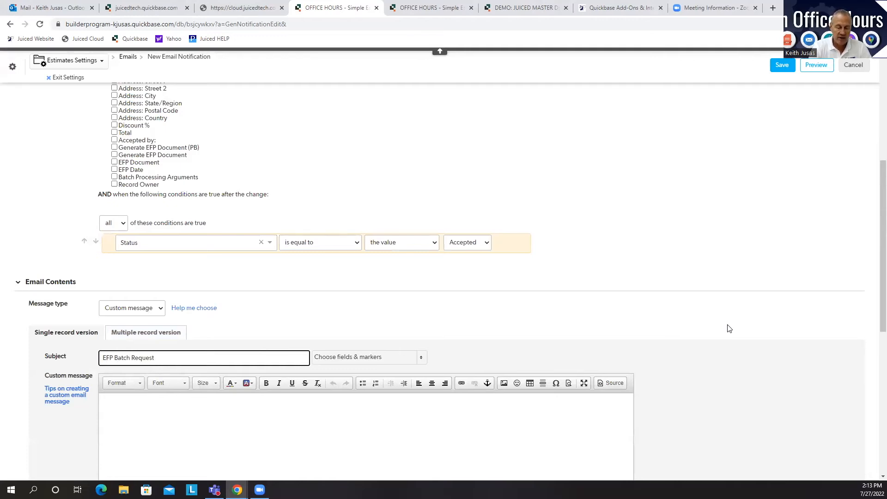
pyautogui.write('Juiced -')
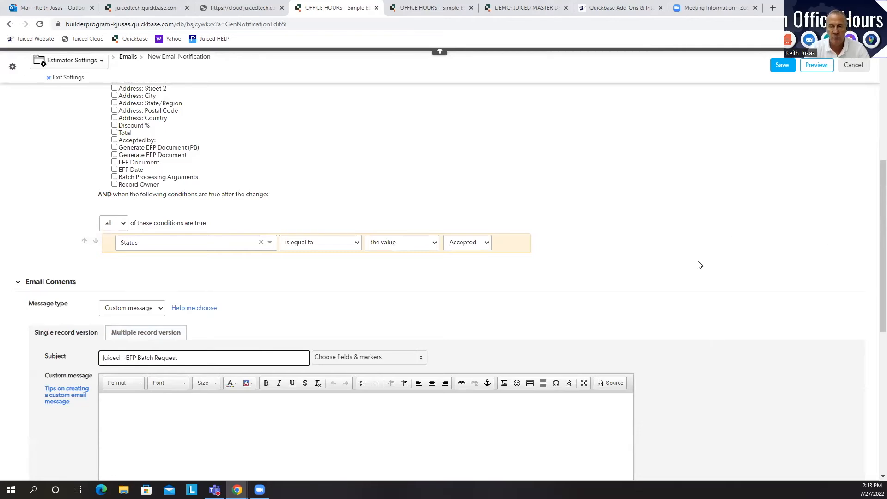
pyautogui.scroll(-2, 730, 268)
# Insert the [Batch Processing Arguments] field into the message body.
pyautogui.click(375, 327)
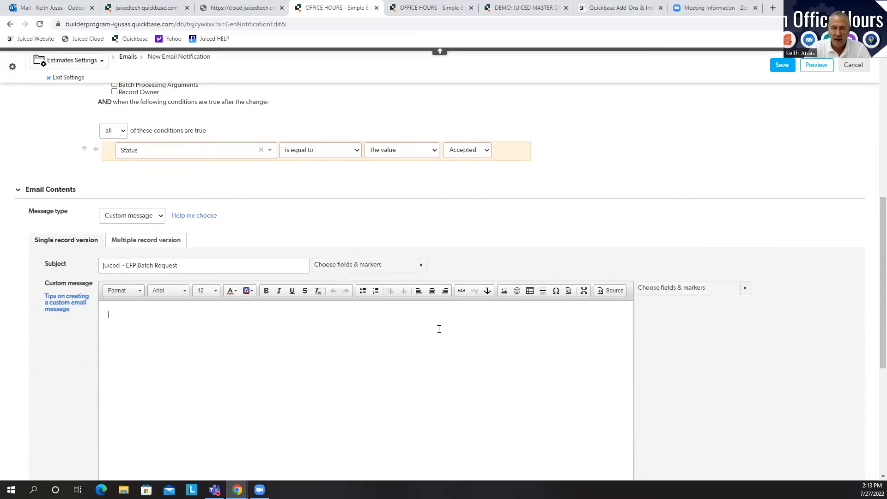
pyautogui.click(745, 288)
pyautogui.write('a')
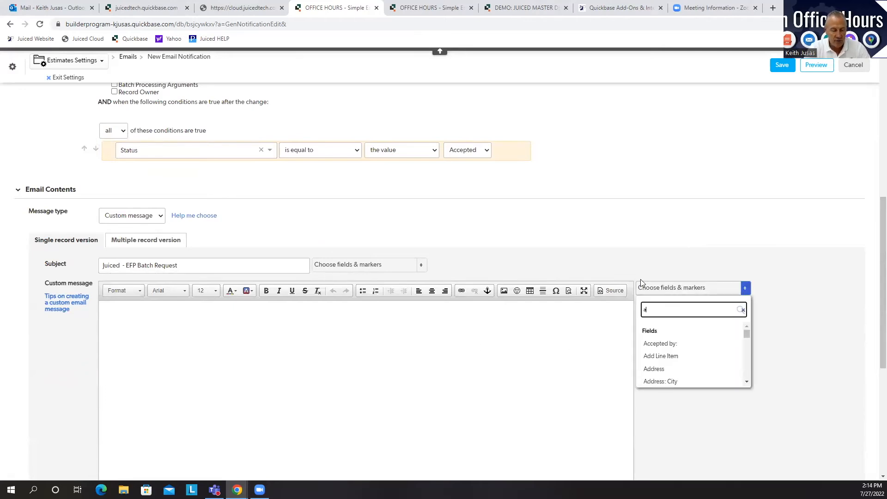
pyautogui.write('rg')
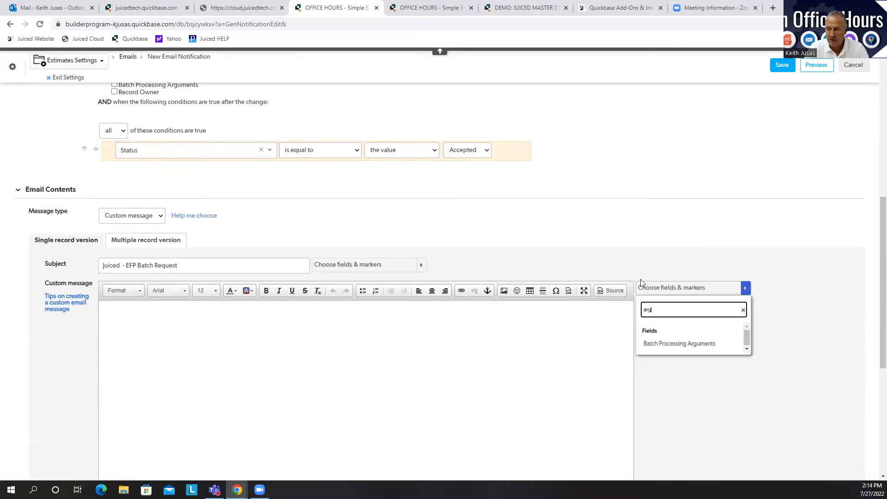
pyautogui.click(653, 342)
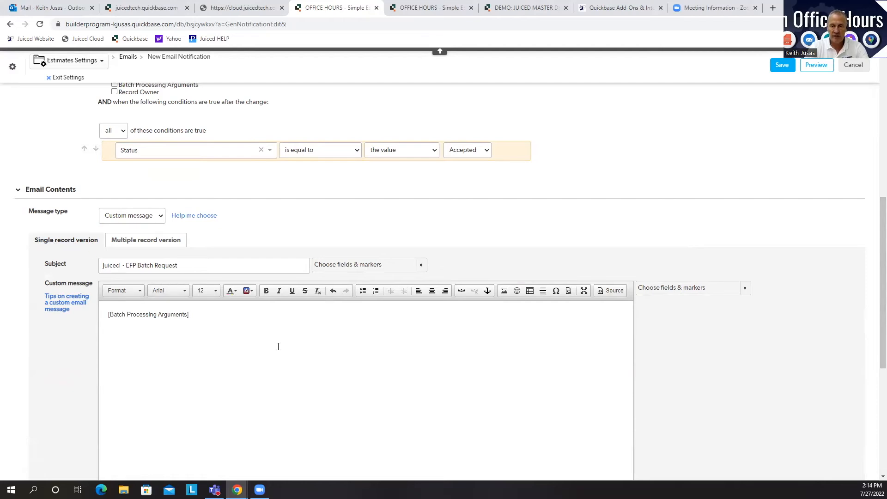
# Check the email preview's type=efpbatch text, close it, and switch to the multiple-record version.
pyautogui.click(816, 66)
pyautogui.moveTo(371, 201); pyautogui.dragTo(334, 202)
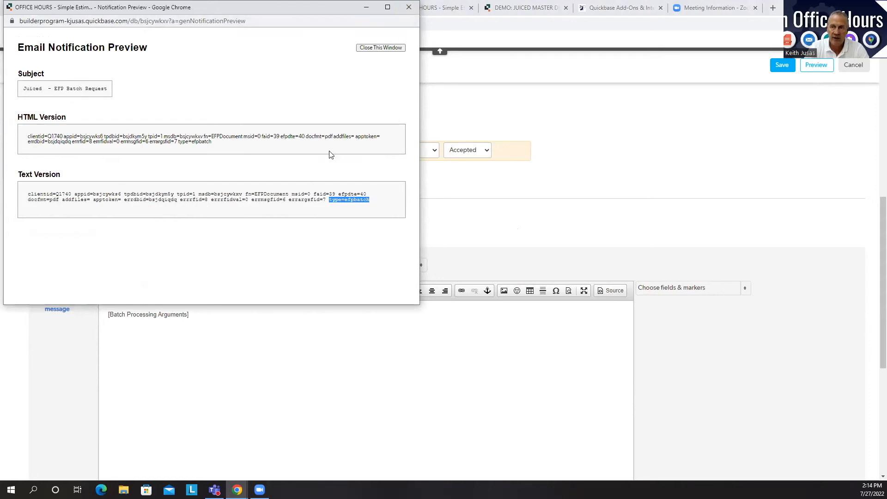
pyautogui.click(408, 7)
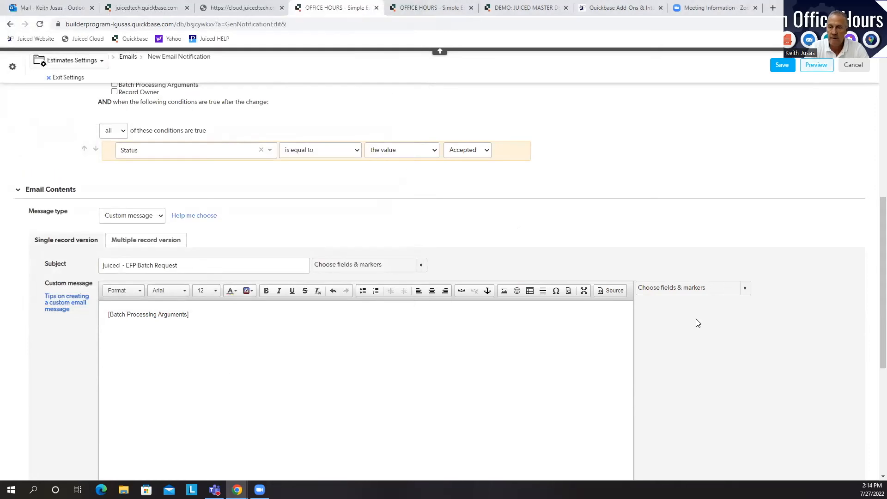
pyautogui.click(138, 245)
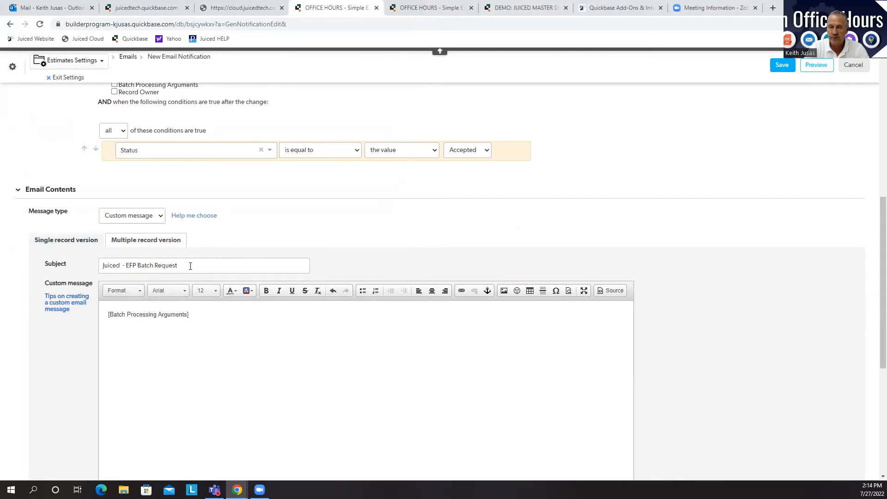
pyautogui.moveTo(192, 264); pyautogui.dragTo(102, 265)
pyautogui.hotkey('ctrl', 'c')
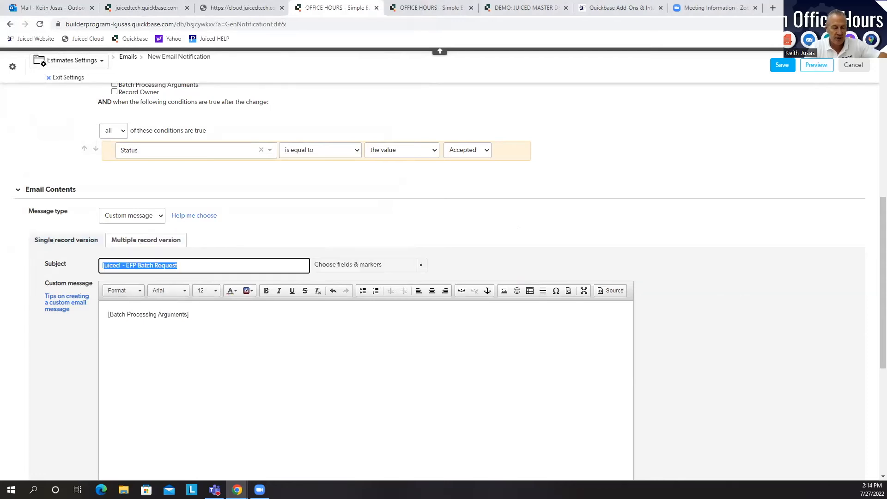
# Set the multiple-record subject to 'Juiced - EFP Batch Request -Multi'.
pyautogui.click(140, 244)
pyautogui.hotkey('ctrl', 'v')
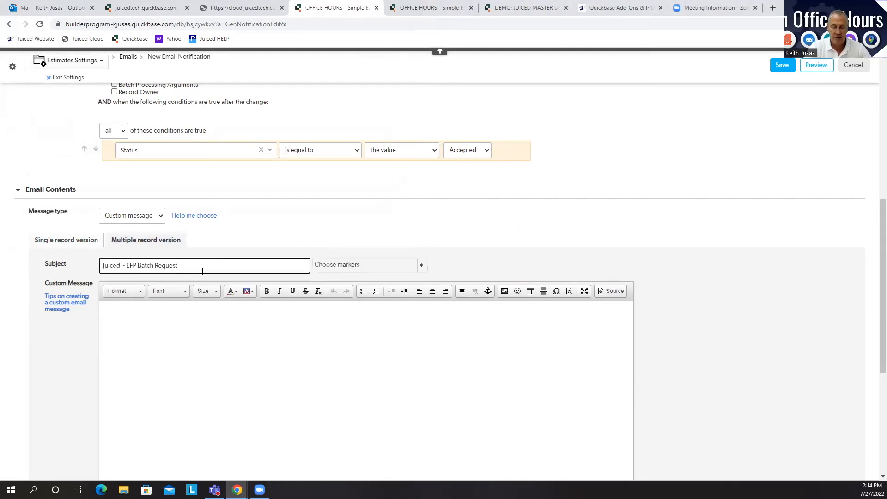
pyautogui.write('-Multi')
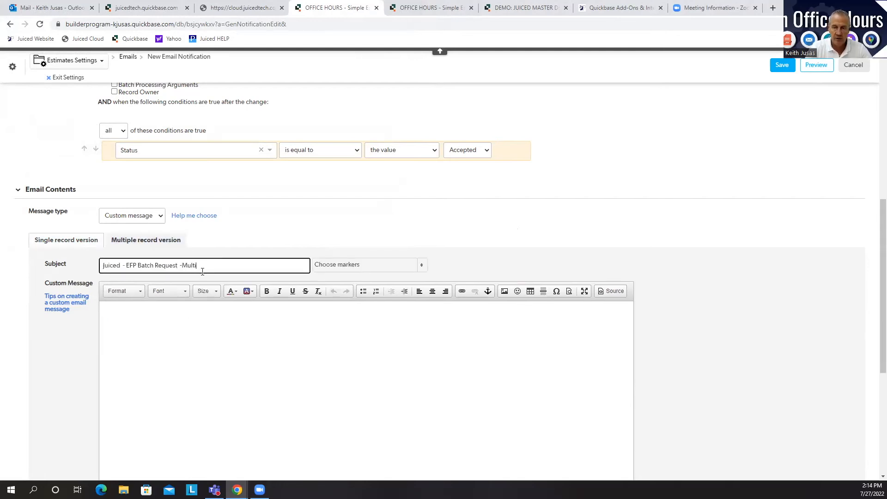
# Fill the body with %RepeatOn%, [Batch Processing Arguments] and %RepeatOff% on separate lines.
pyautogui.click(222, 313)
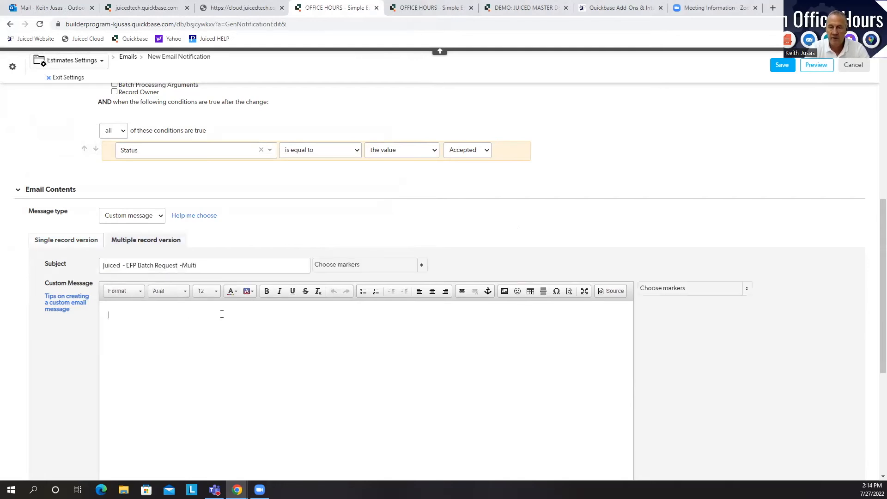
pyautogui.click(746, 288)
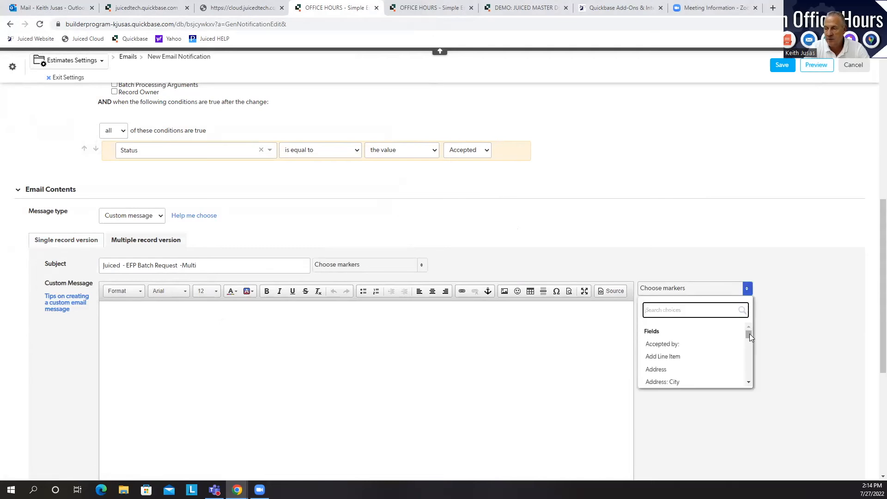
pyautogui.moveTo(750, 335); pyautogui.dragTo(746, 380)
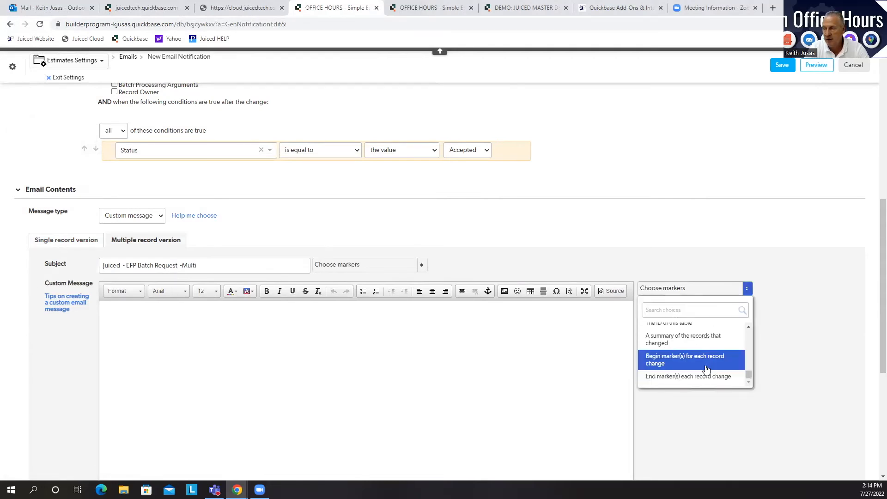
pyautogui.click(685, 359)
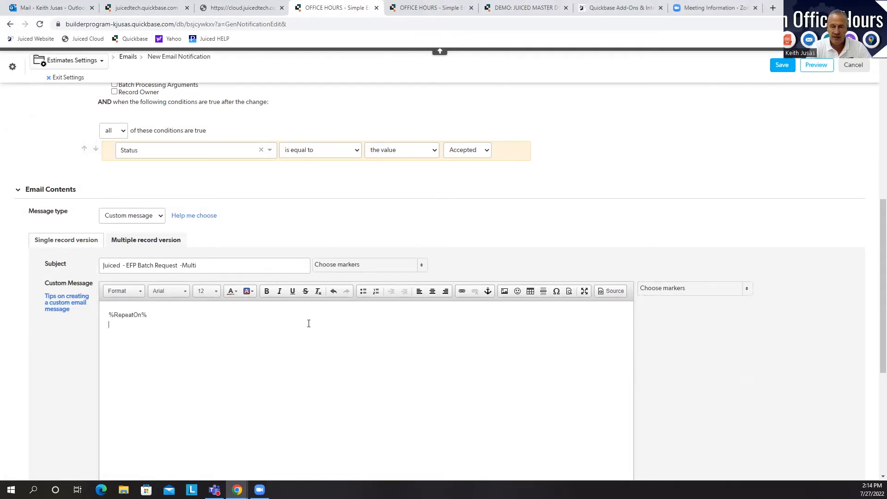
pyautogui.click(747, 289)
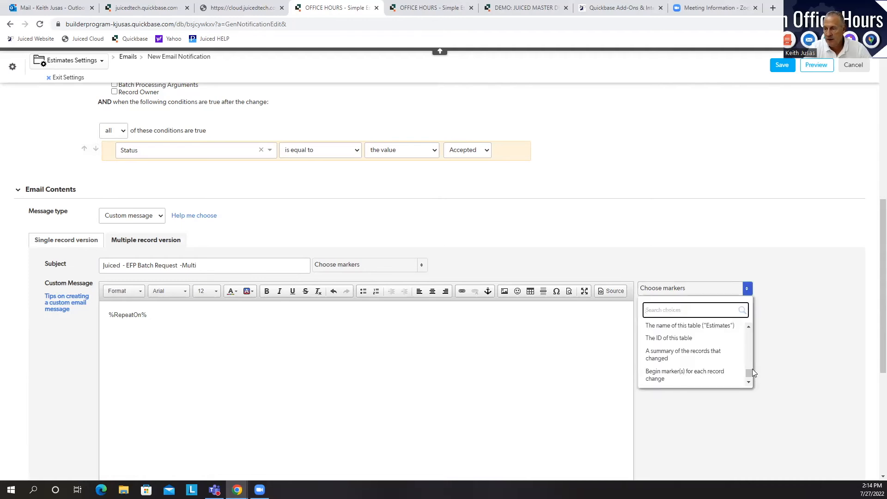
pyautogui.moveTo(749, 373); pyautogui.dragTo(749, 363)
pyautogui.click(717, 311)
pyautogui.write('arg')
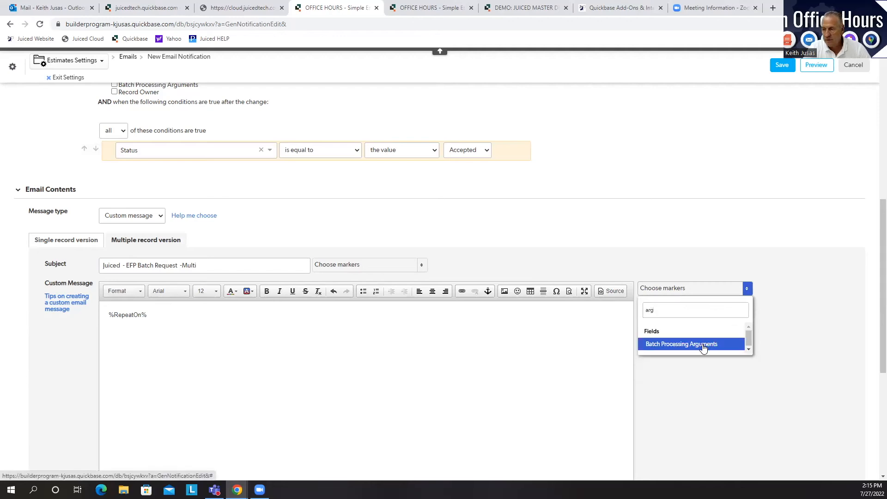
pyautogui.click(703, 347)
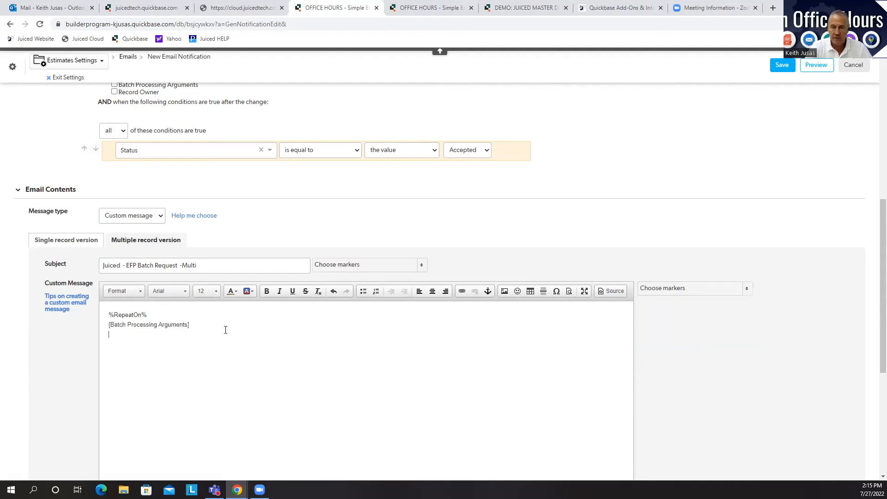
pyautogui.click(746, 289)
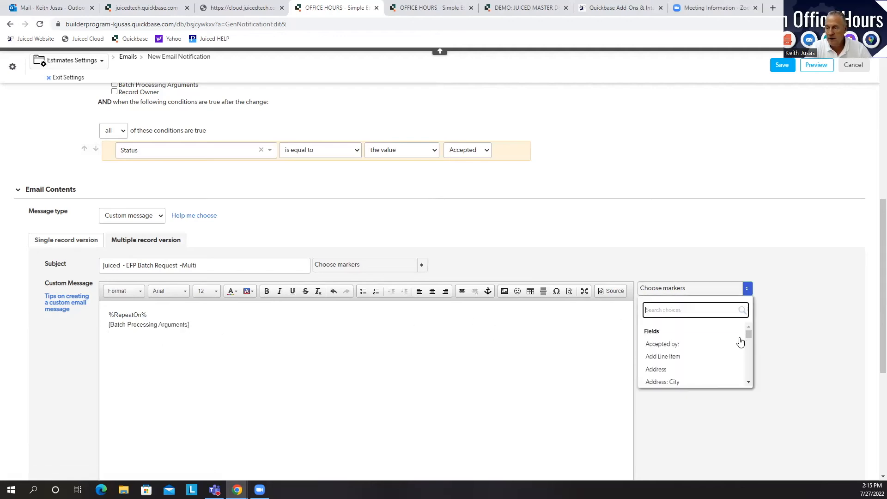
pyautogui.moveTo(749, 351); pyautogui.dragTo(748, 380)
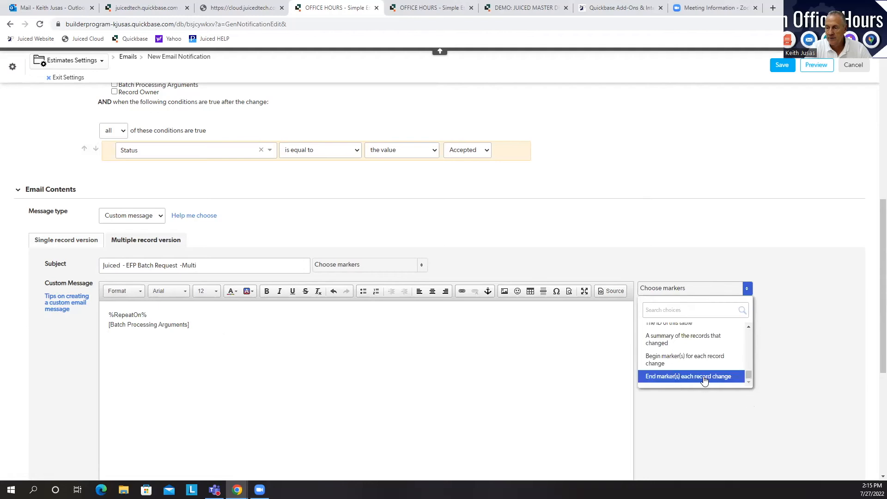
pyautogui.click(683, 377)
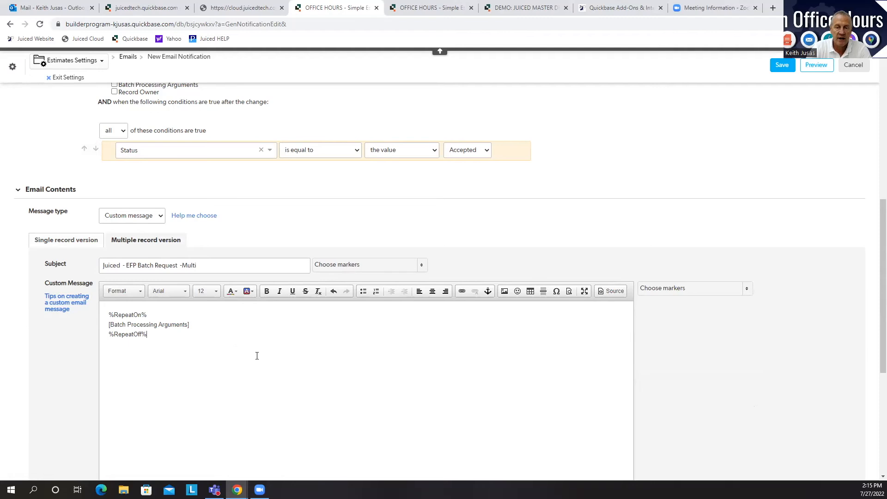
pyautogui.click(162, 242)
# Save the EFP Batch Trigger notification, exit settings, and open the Estimates List All report.
pyautogui.click(88, 243)
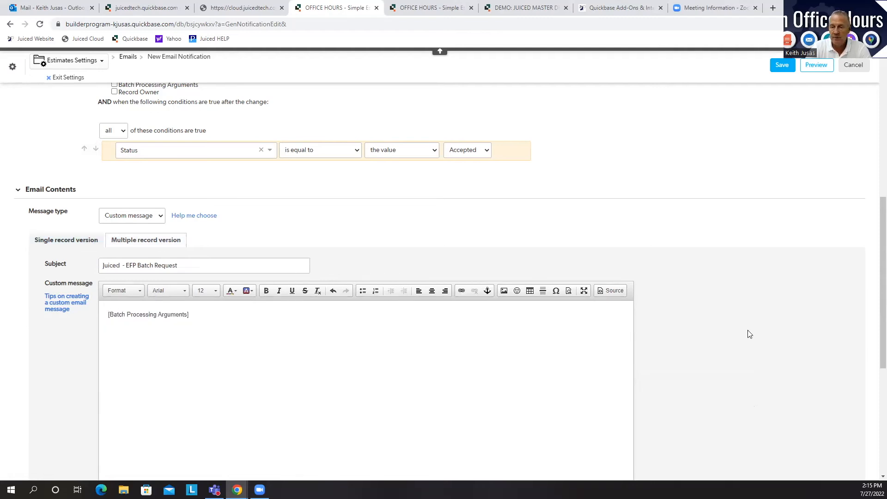
pyautogui.scroll(6, 749, 332)
pyautogui.scroll(2, 749, 333)
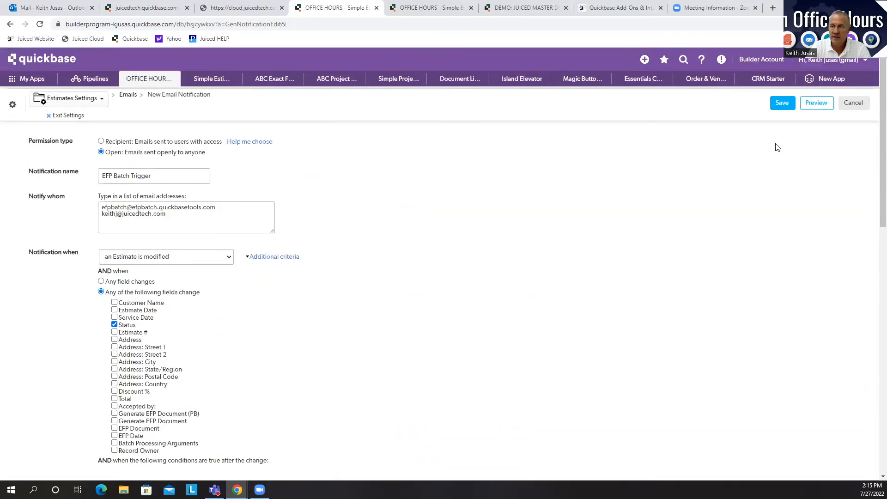
pyautogui.click(781, 102)
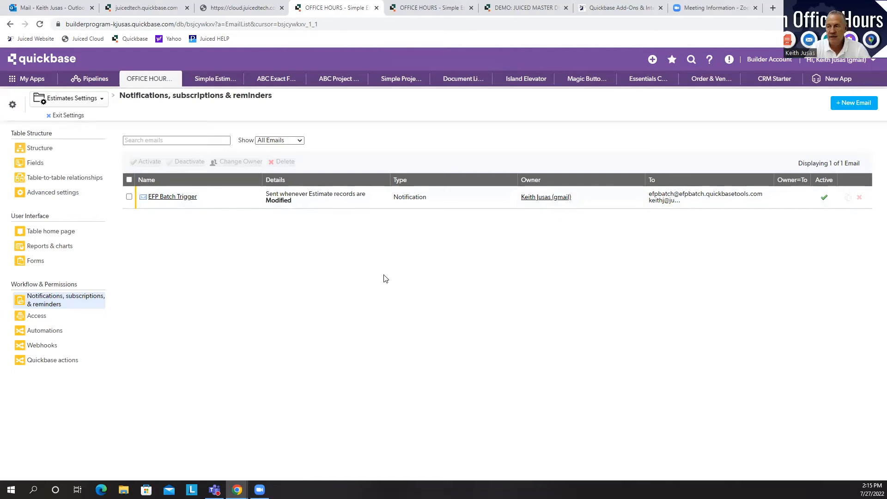
pyautogui.click(70, 115)
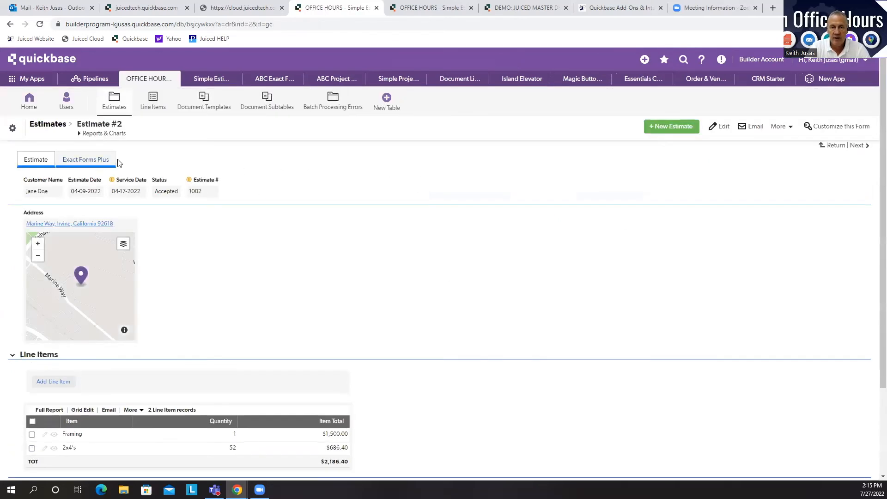
pyautogui.click(120, 105)
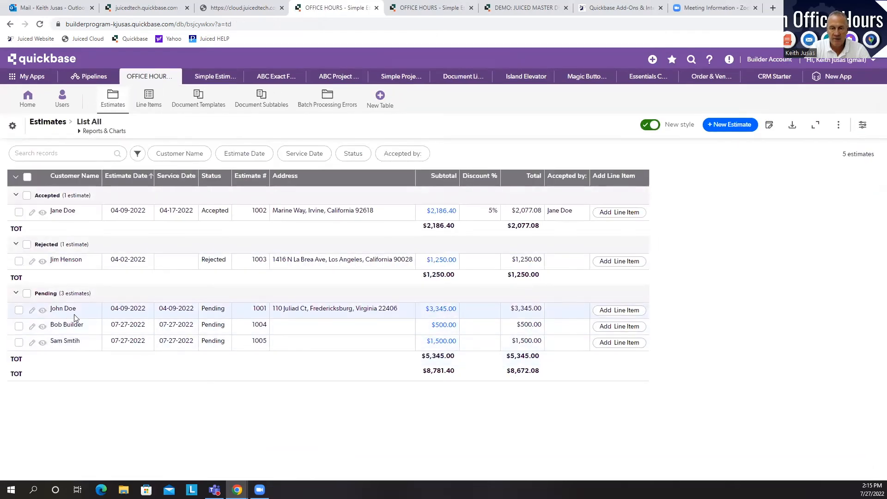
# Look at the first estimate's Exact Forms Plus fields, then return to the list.
pyautogui.click(32, 310)
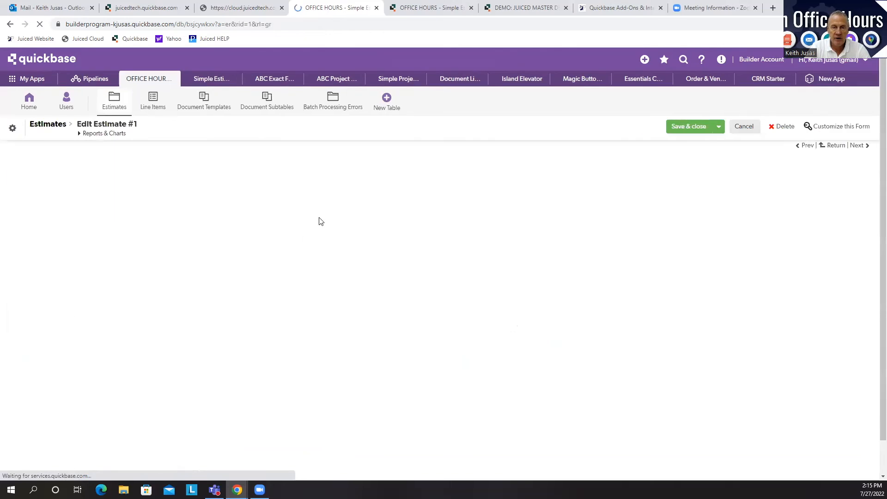
pyautogui.click(86, 160)
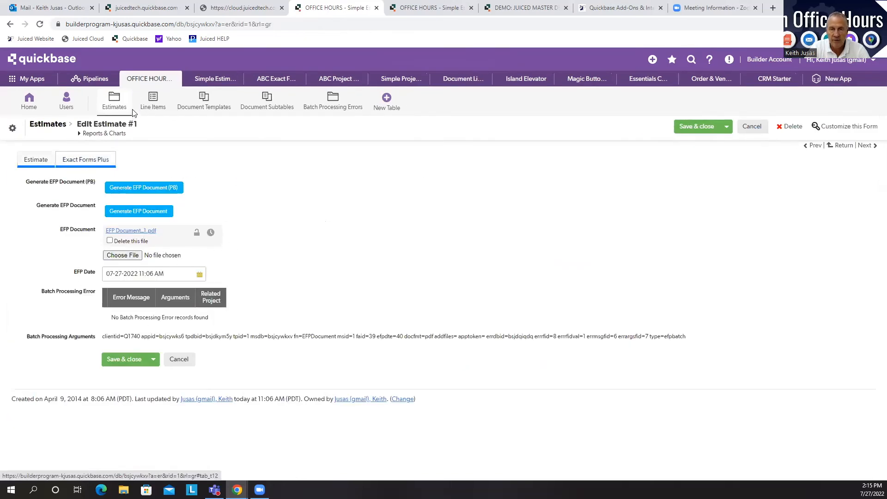
pyautogui.click(120, 102)
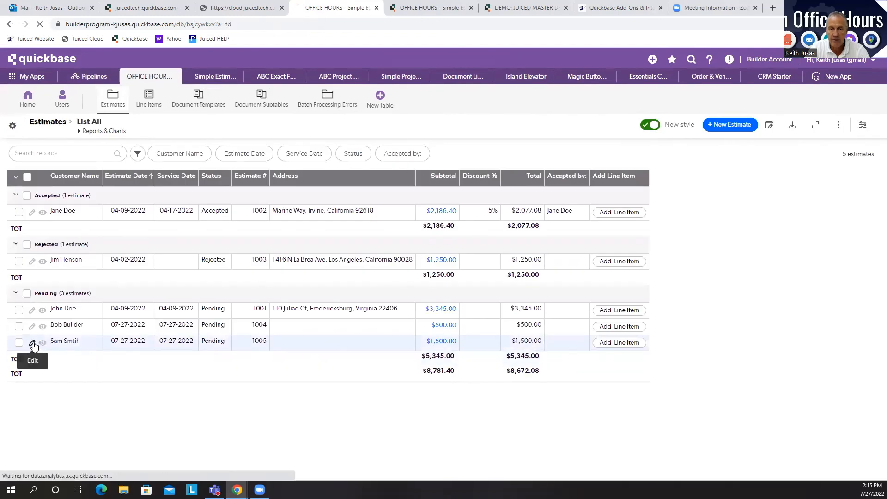
# Change estimate 1005's Status to Accepted and save it.
pyautogui.click(32, 342)
pyautogui.click(86, 159)
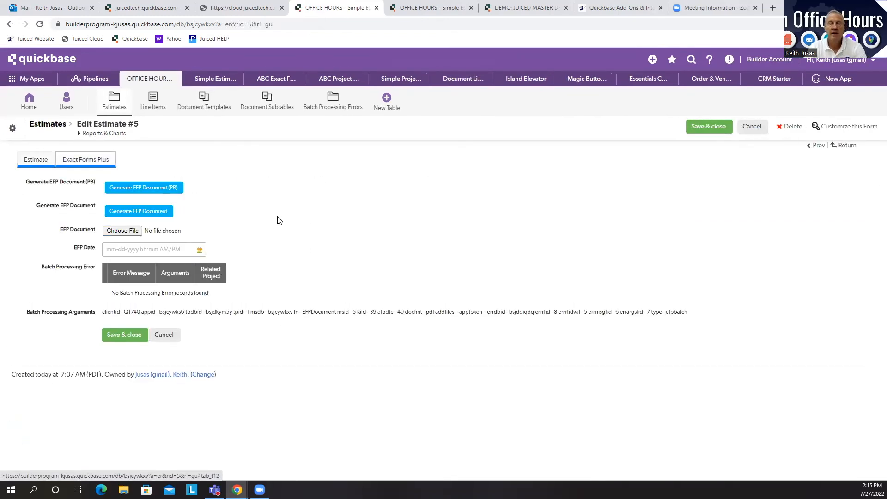
pyautogui.click(37, 159)
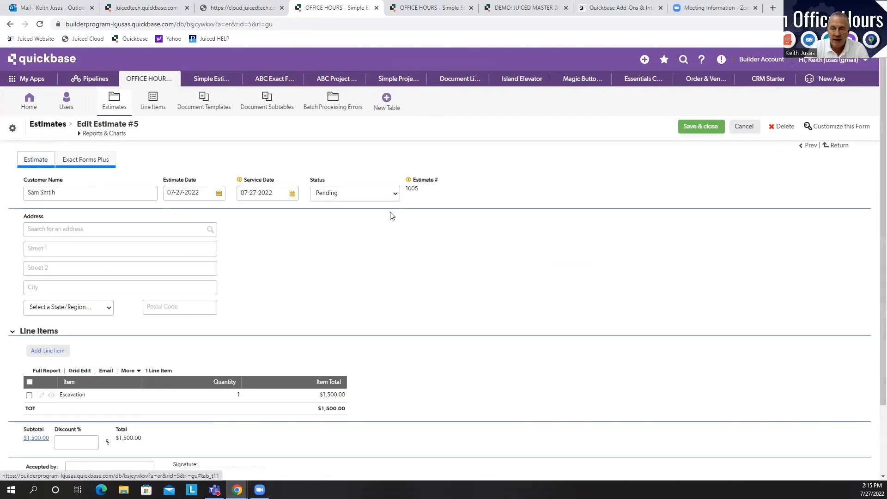
pyautogui.click(399, 193)
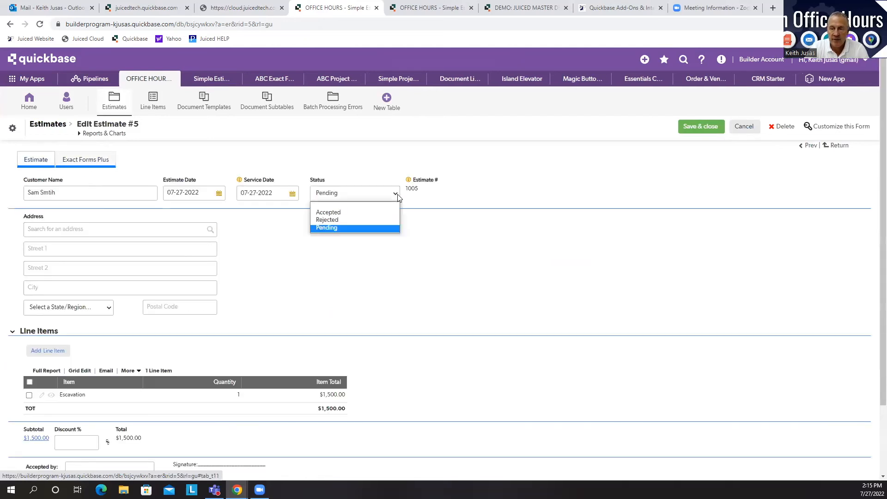
pyautogui.click(365, 206)
pyautogui.click(702, 128)
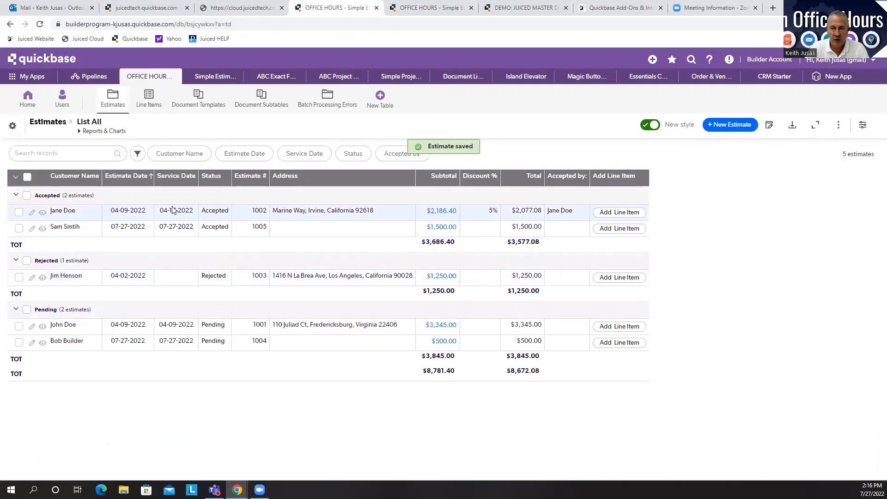
pyautogui.click(863, 127)
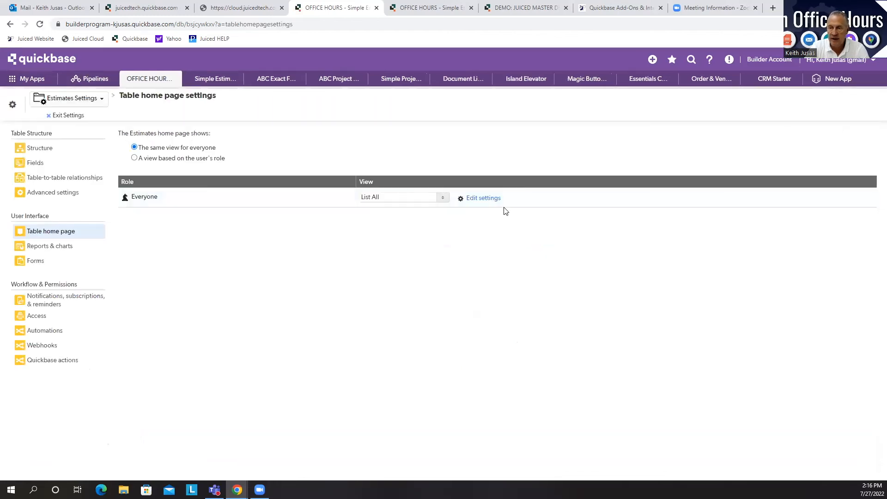
# Add the EFP Date and EFP Document columns to the List All report.
pyautogui.click(495, 201)
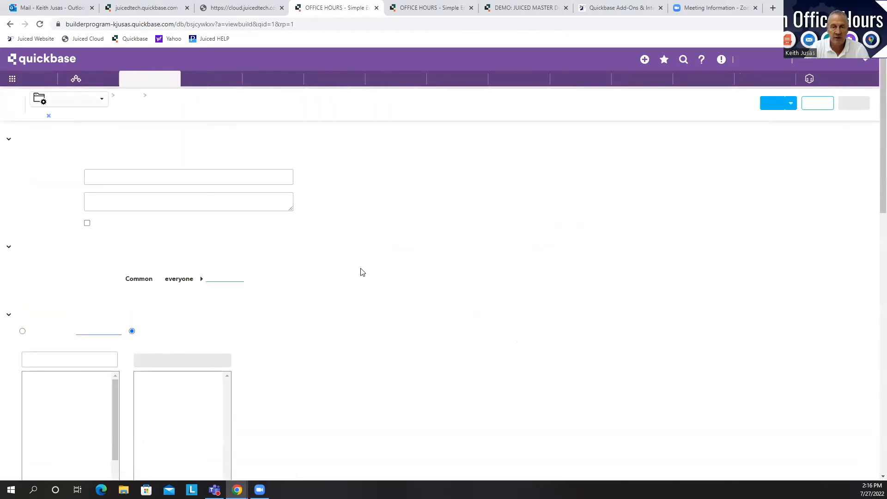
pyautogui.scroll(-2, 619, 340)
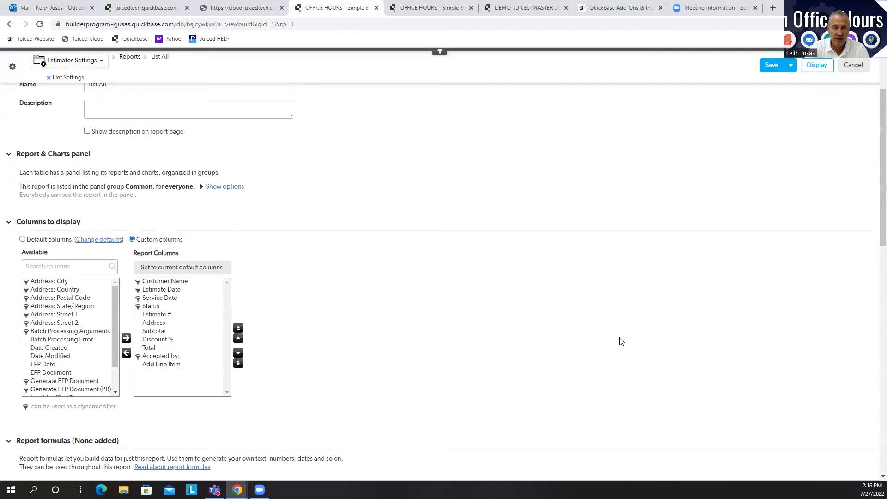
pyautogui.scroll(-1, 622, 342)
pyautogui.click(80, 225)
pyautogui.write('efp')
pyautogui.click(67, 235)
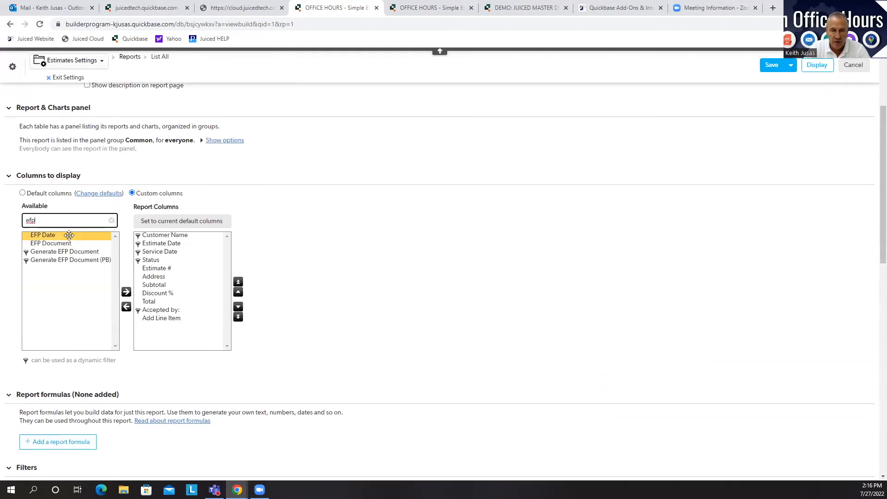
pyautogui.click(126, 292)
pyautogui.click(126, 292)
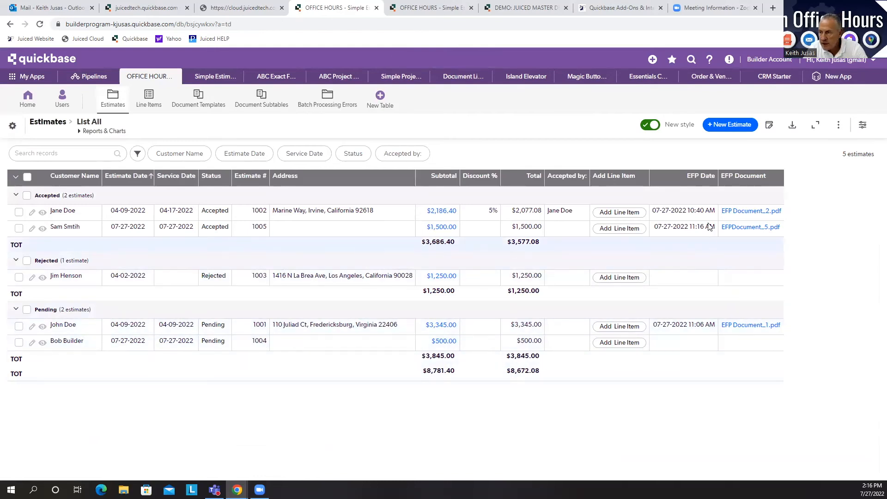
pyautogui.click(40, 24)
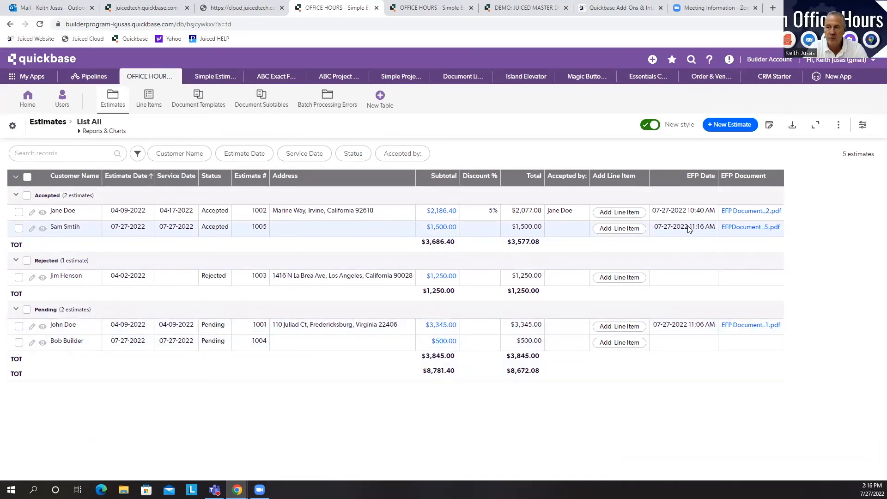
pyautogui.moveTo(688, 230); pyautogui.dragTo(711, 233)
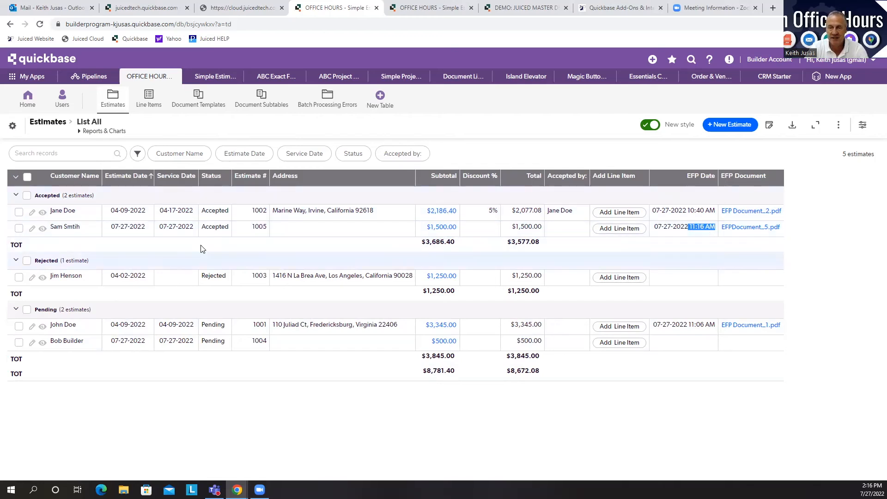
pyautogui.click(42, 228)
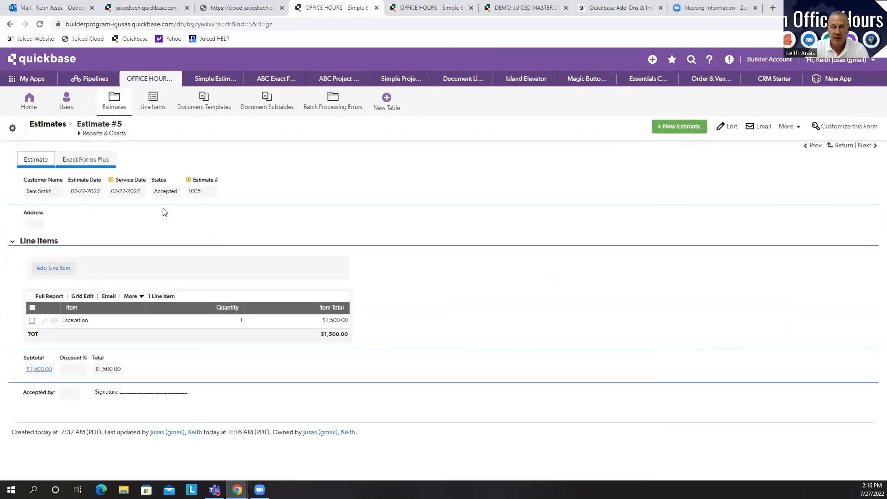
pyautogui.click(85, 162)
pyautogui.click(36, 160)
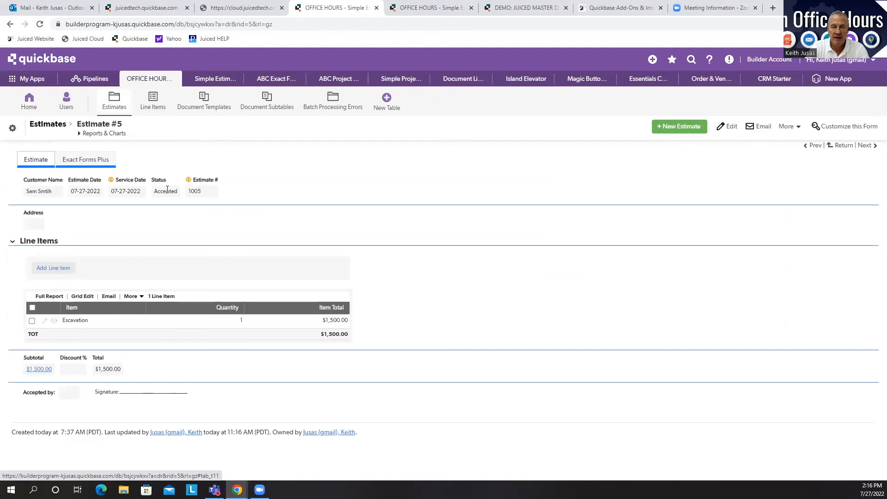
pyautogui.click(86, 159)
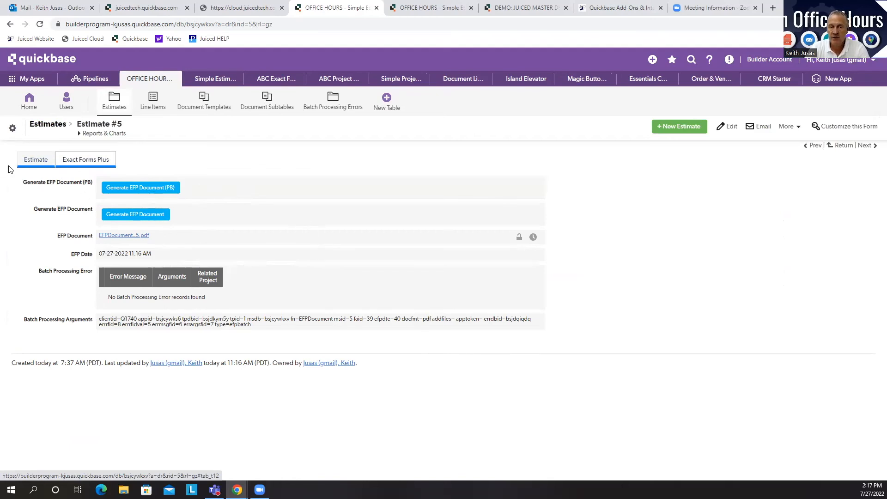
pyautogui.click(26, 161)
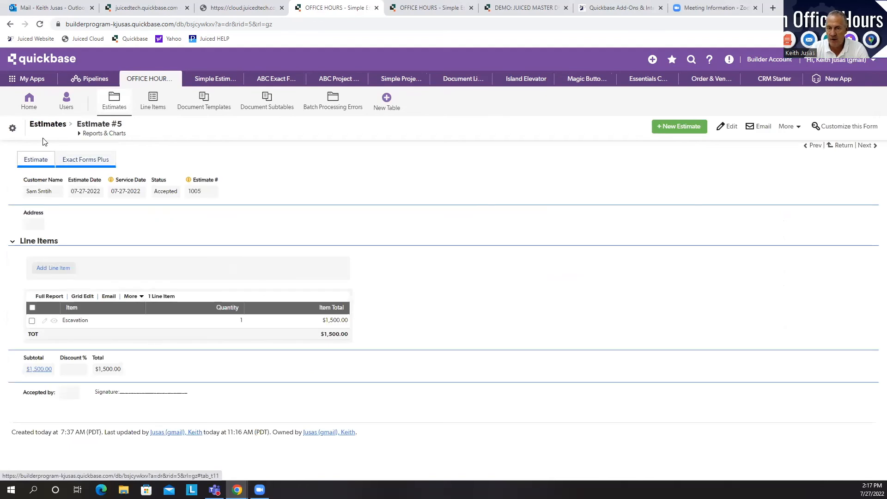
pyautogui.click(116, 108)
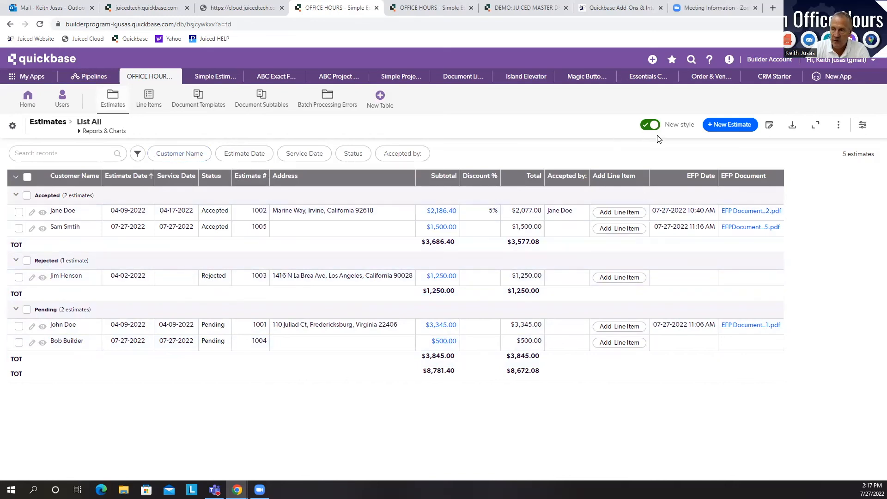
# In grid edit, change estimates 1003 and 1004 to Accepted and save.
pyautogui.click(769, 125)
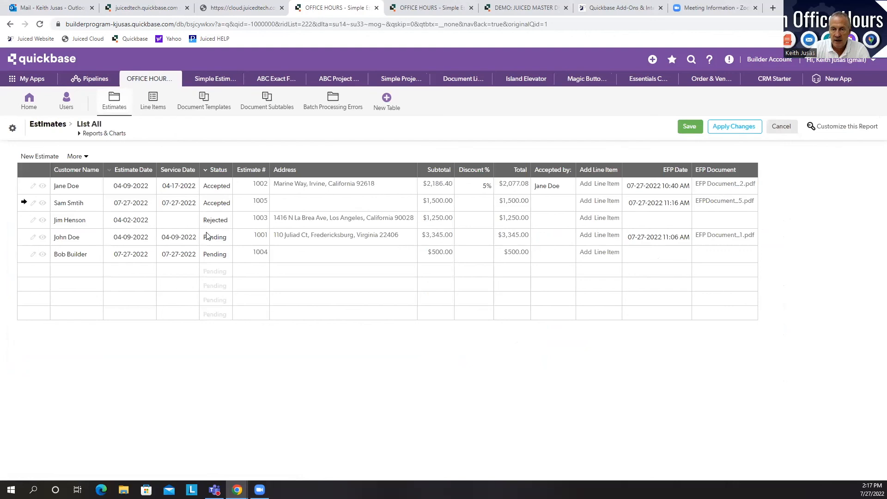
pyautogui.click(209, 221)
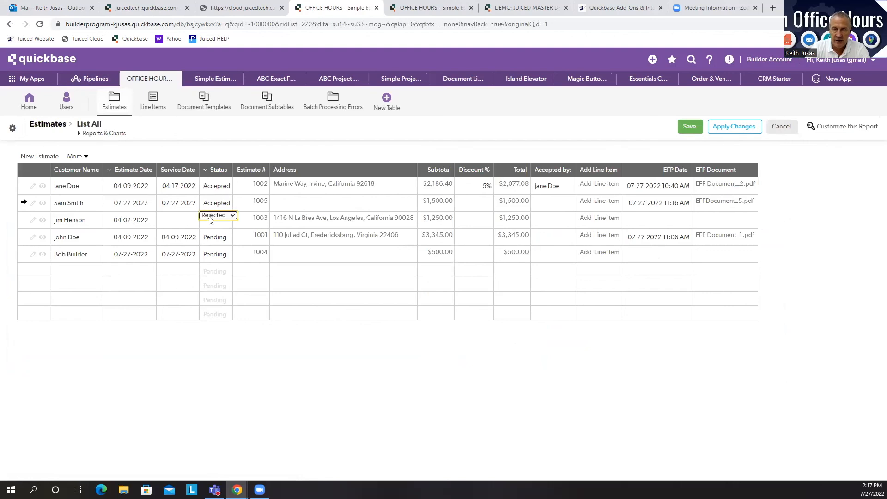
pyautogui.click(208, 217)
pyautogui.click(208, 233)
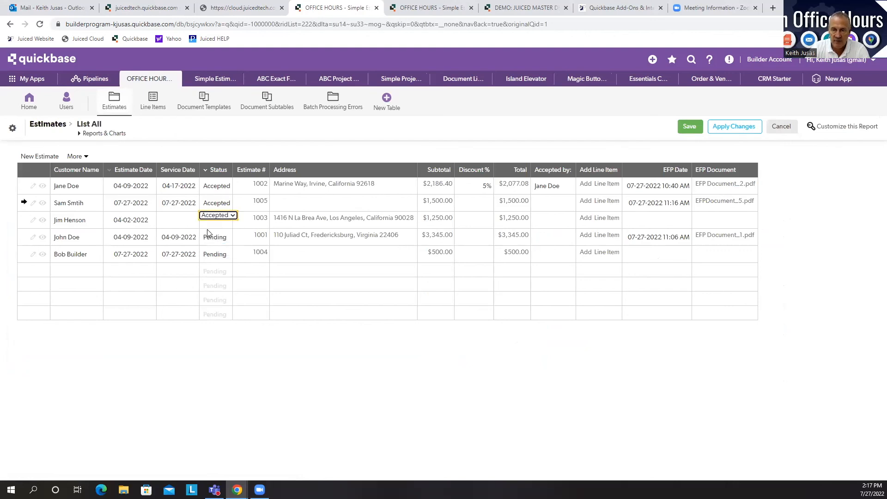
pyautogui.click(217, 255)
pyautogui.click(218, 253)
pyautogui.click(214, 262)
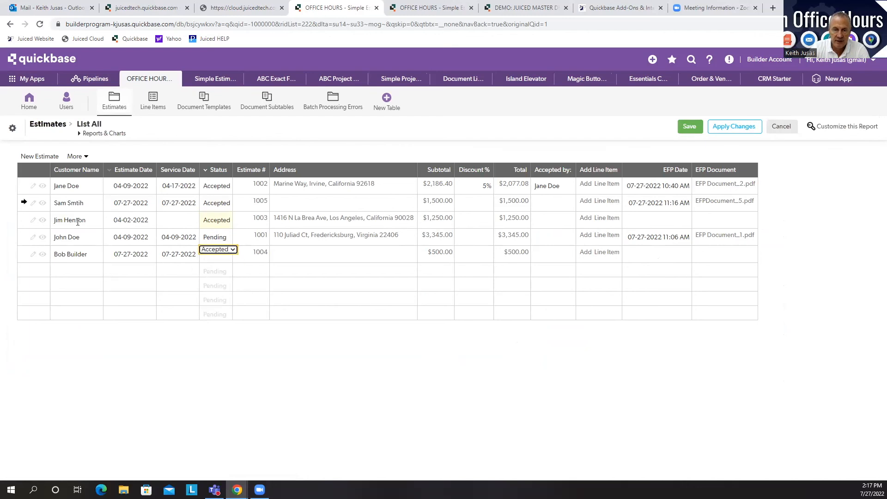
pyautogui.click(689, 126)
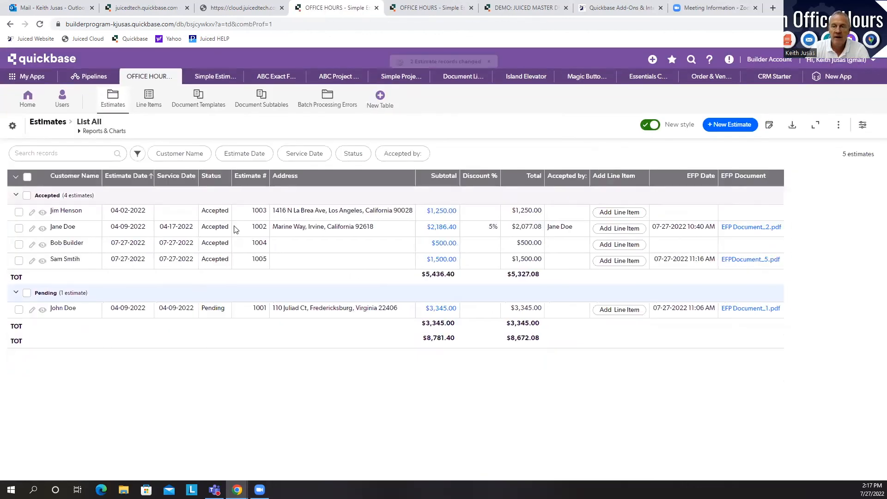
# Reload the report until estimates 1003 and 1004 show their EFP dates and PDFs.
pyautogui.click(39, 24)
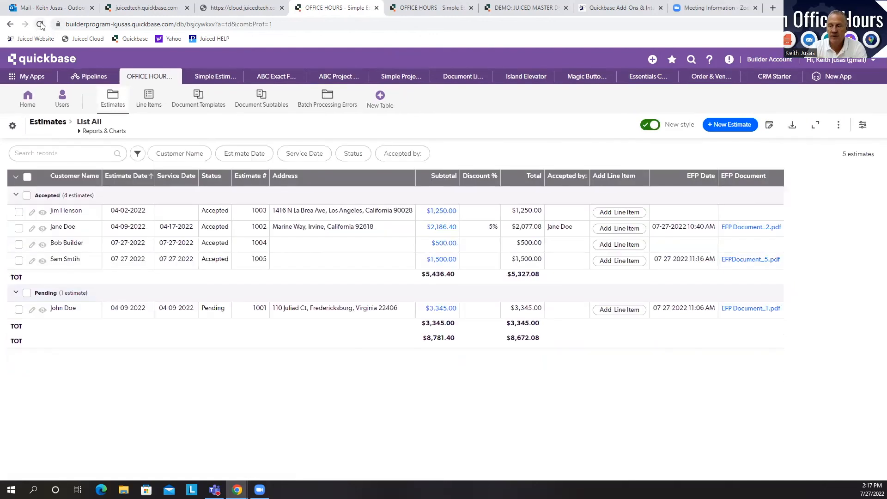
pyautogui.click(40, 24)
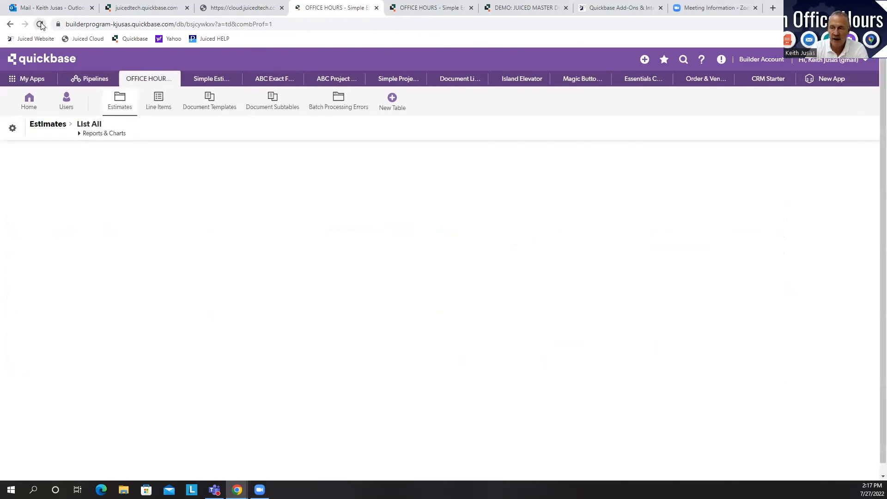